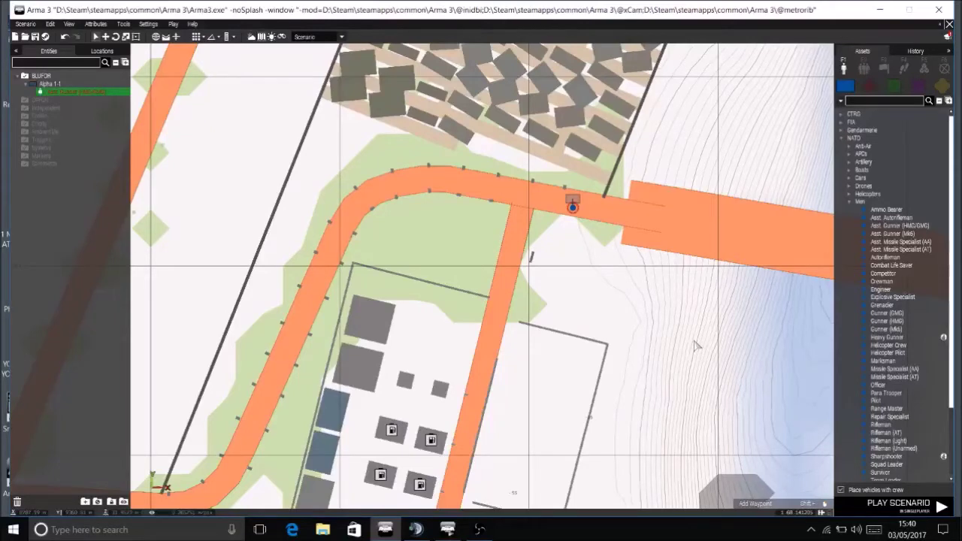
- Examine the terrain map around the placed assistant gunner, covering the race track, trailer park and the towns to the south
scroll(645, 340, down, 6)
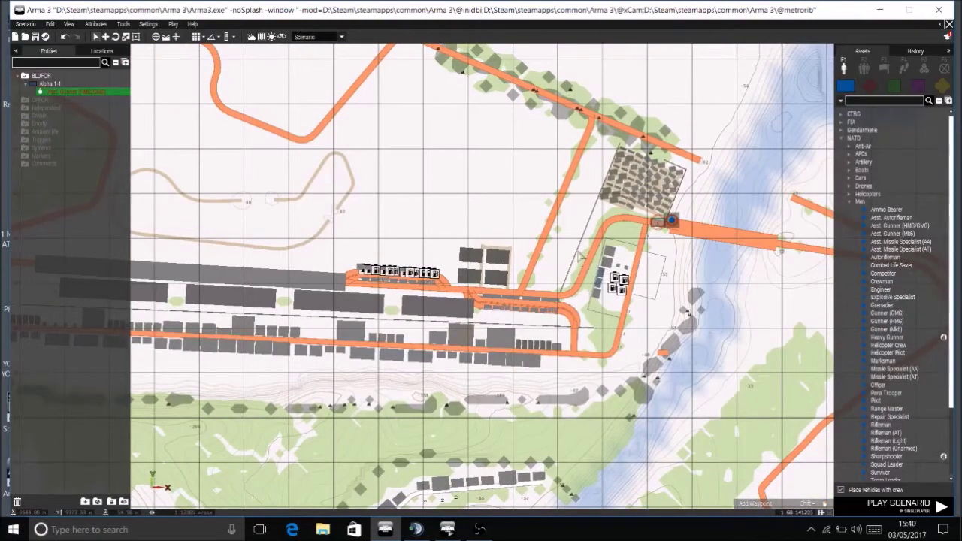
scroll(579, 256, down, 3)
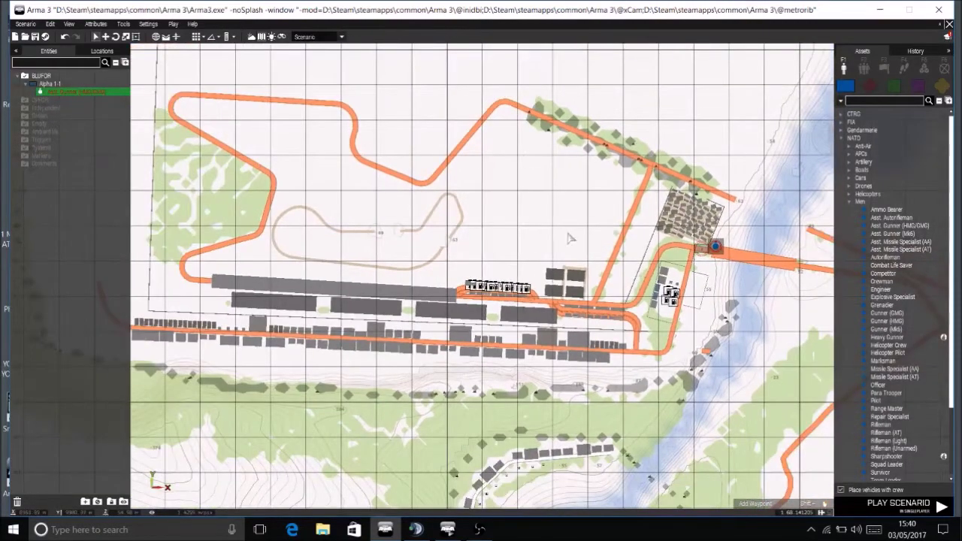
scroll(717, 247, down, 4)
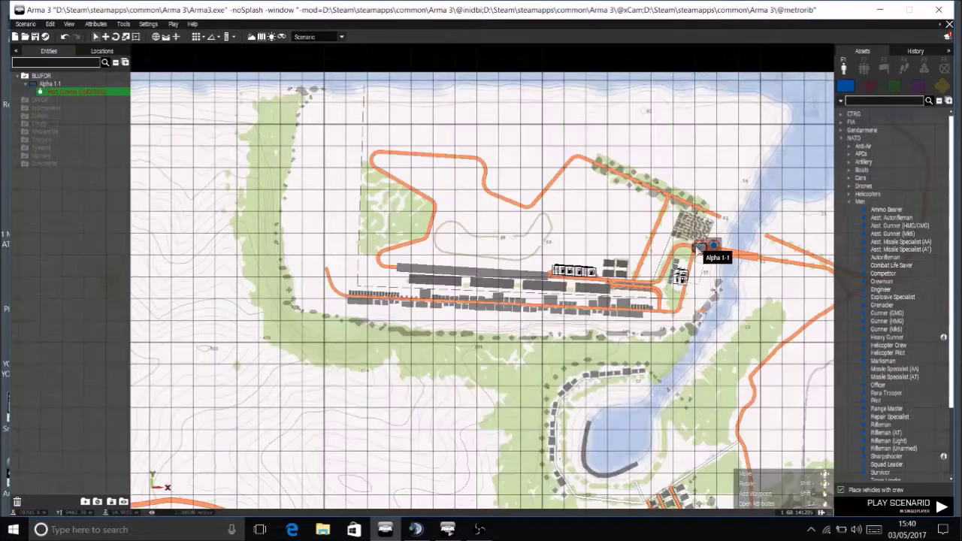
right_drag(671, 332, 540, 135)
scroll(545, 241, down, 2)
right_drag(541, 264, 600, 159)
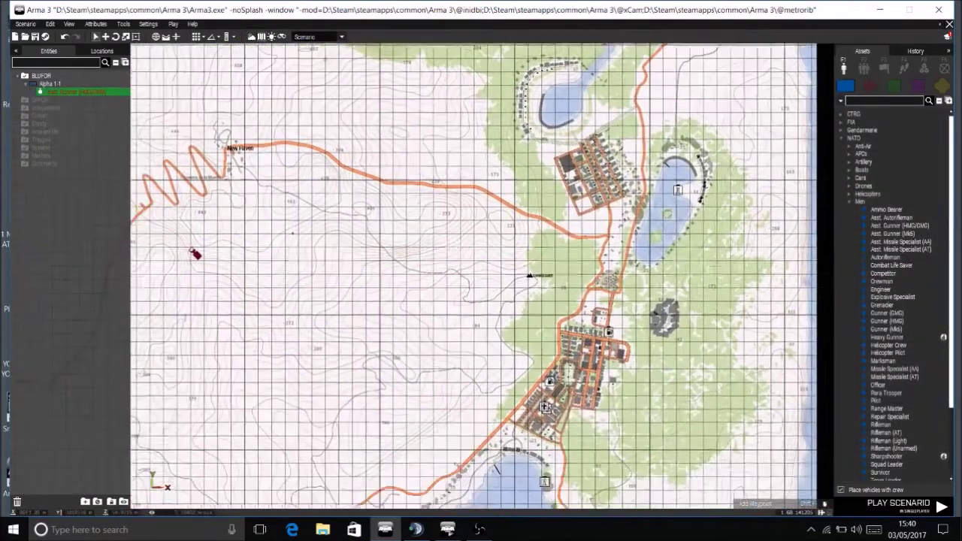
scroll(600, 159, down, 2)
scroll(594, 191, up, 2)
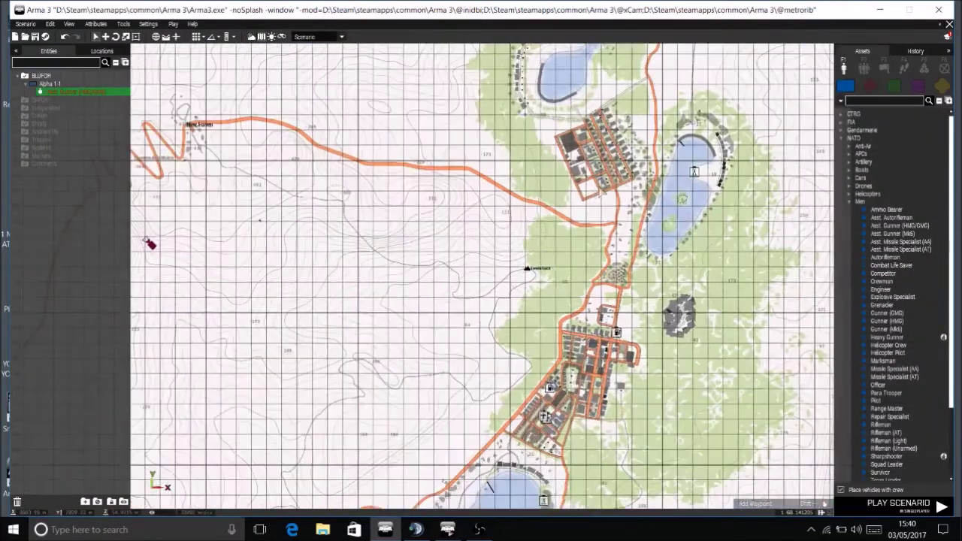
right_drag(599, 148, 586, 276)
right_drag(589, 122, 585, 194)
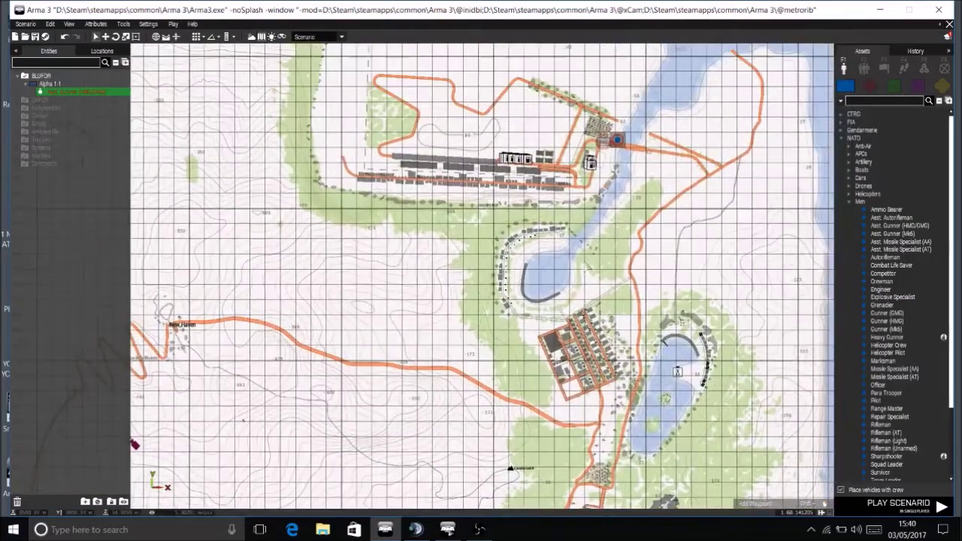
scroll(617, 141, up, 5)
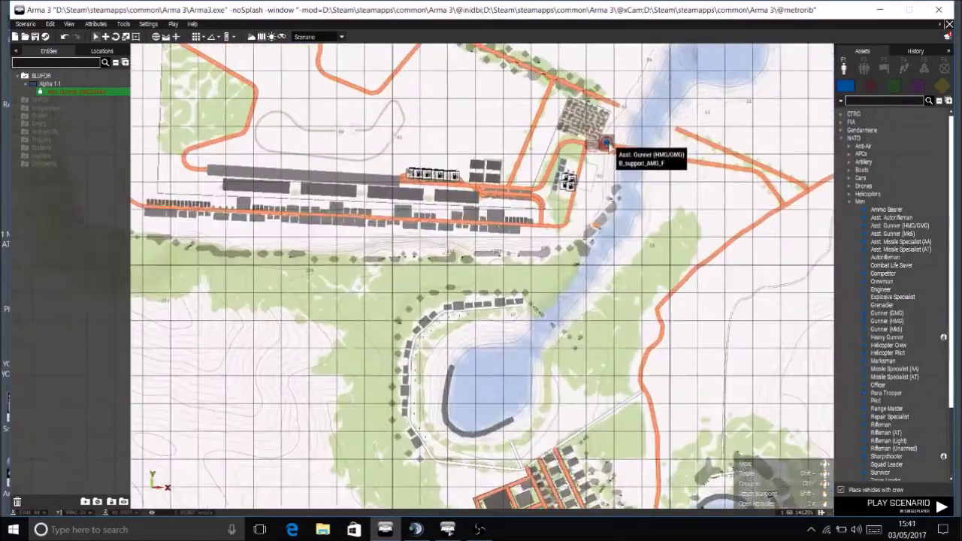
scroll(584, 147, up, 2)
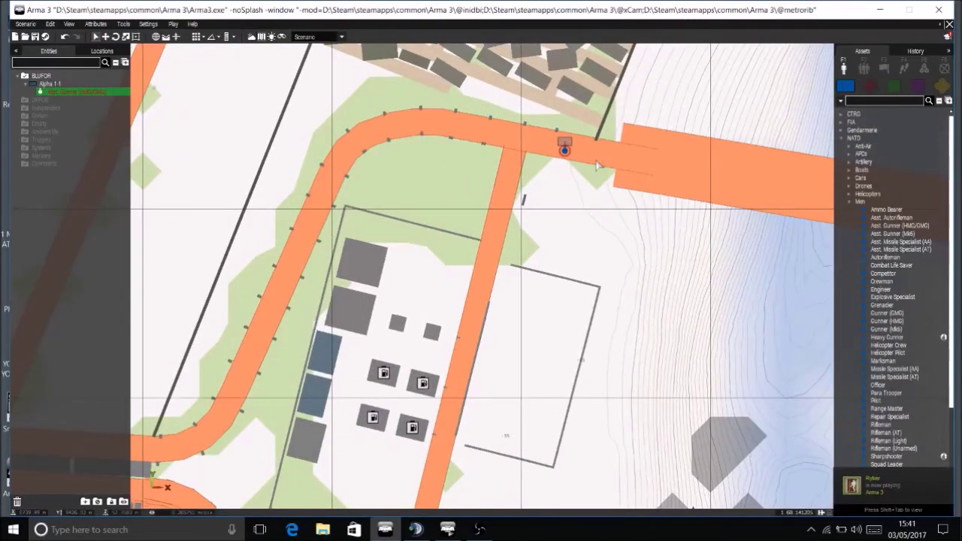
scroll(579, 162, up, 2)
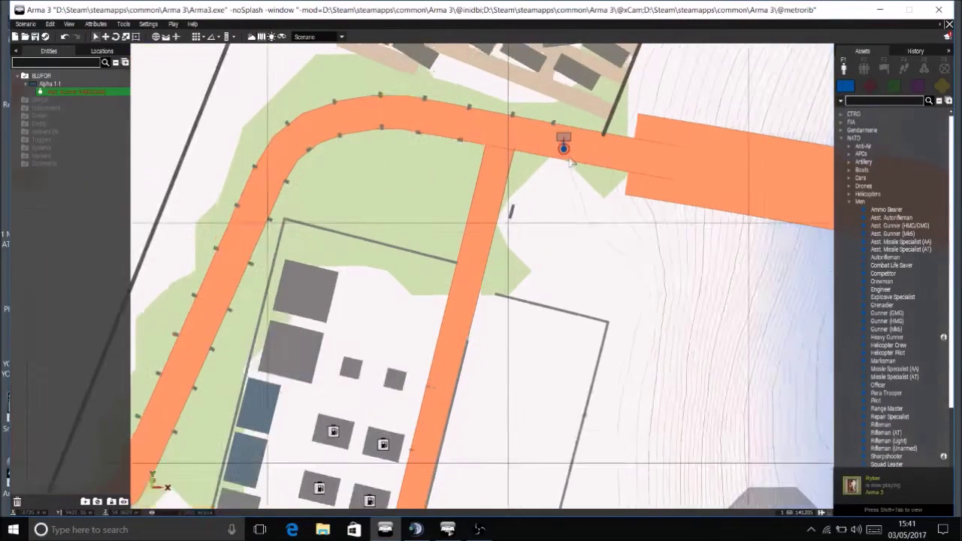
scroll(567, 158, down, 1)
scroll(566, 155, down, 2)
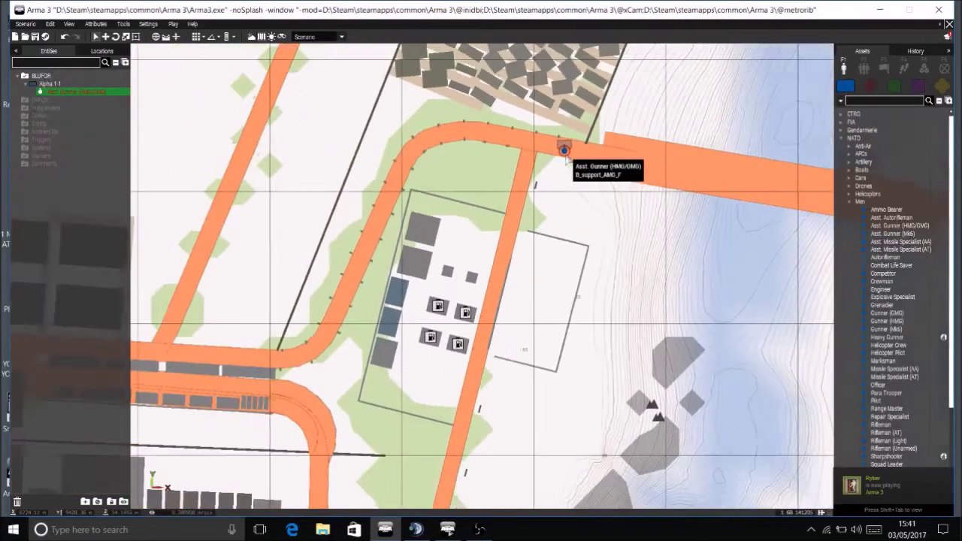
scroll(566, 155, down, 1)
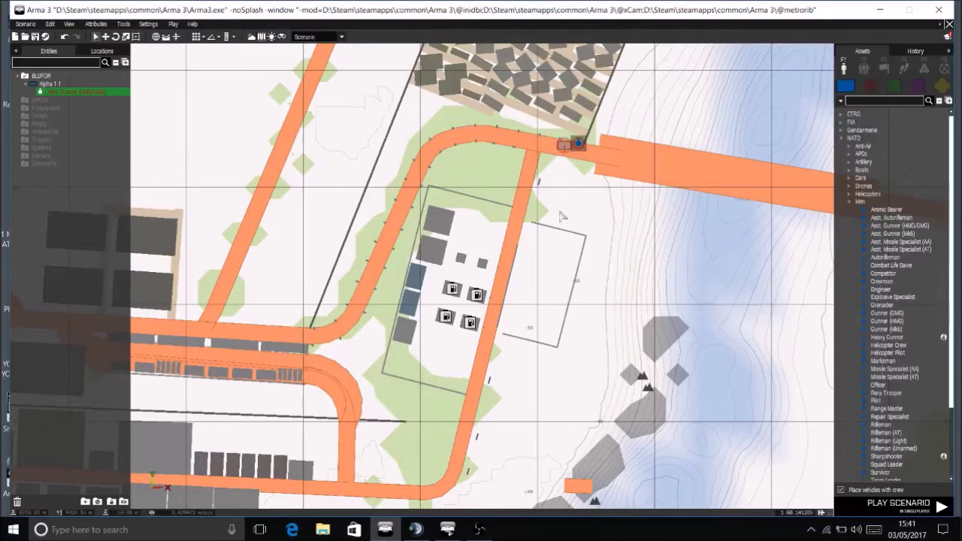
scroll(560, 216, down, 3)
scroll(557, 197, up, 4)
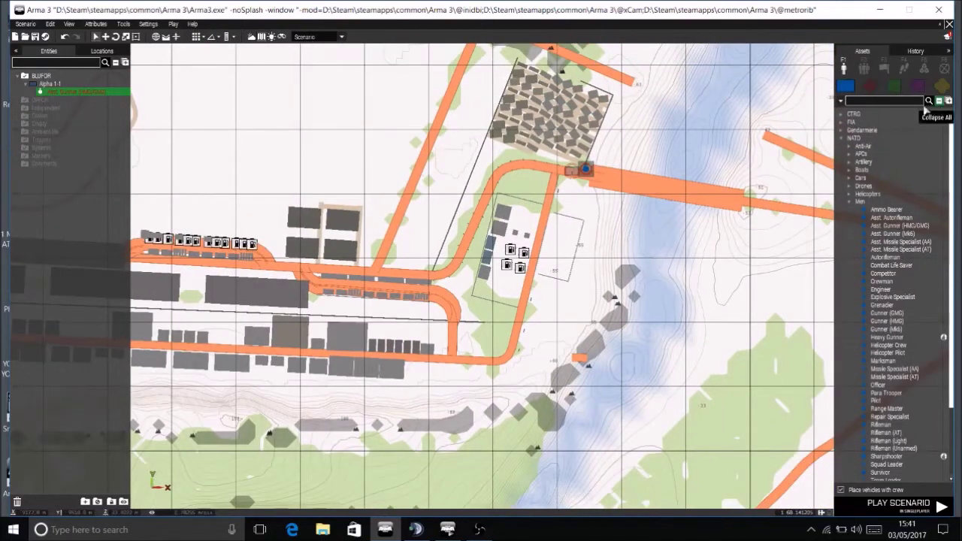
- Choose the xCam module from the system entities, play the scenario and start X-Cam
click(922, 70)
click(864, 85)
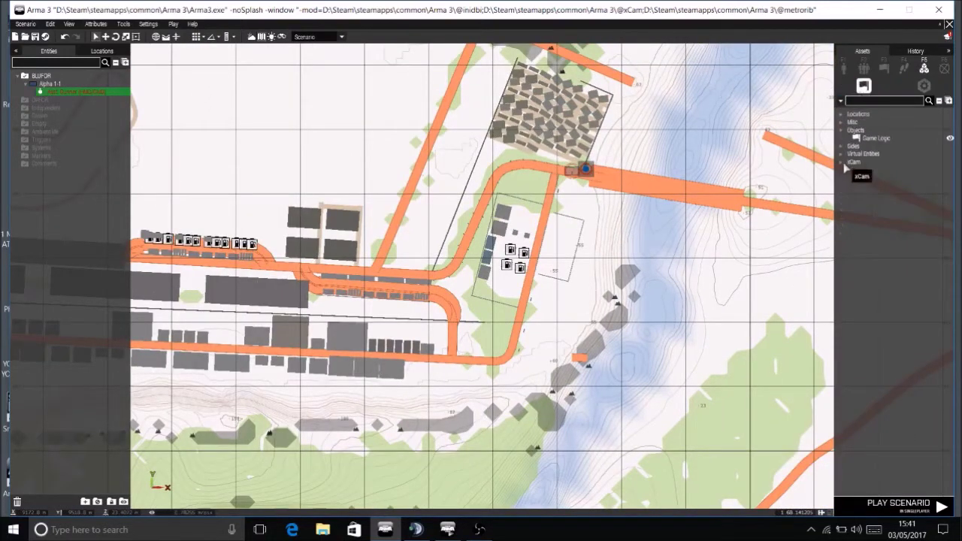
click(874, 170)
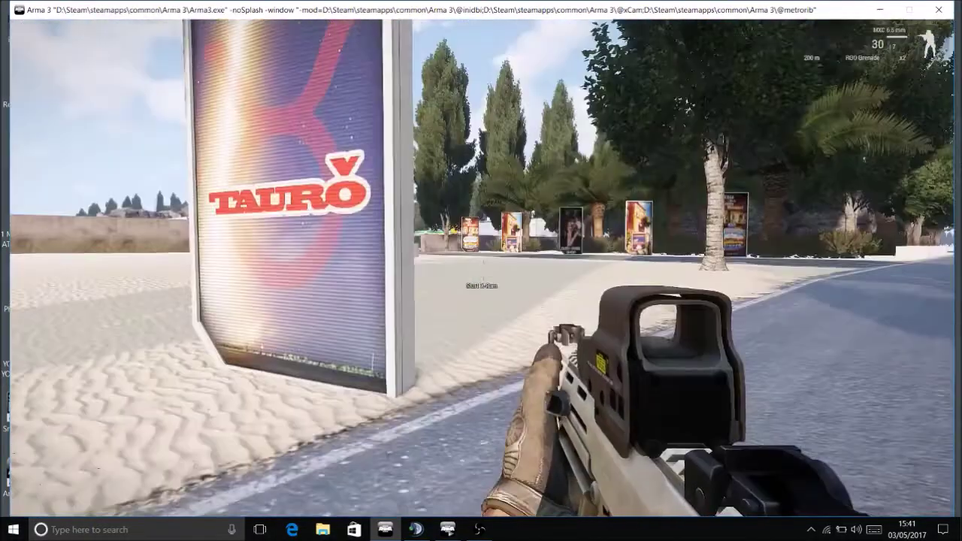
scroll(482, 269, down, 1)
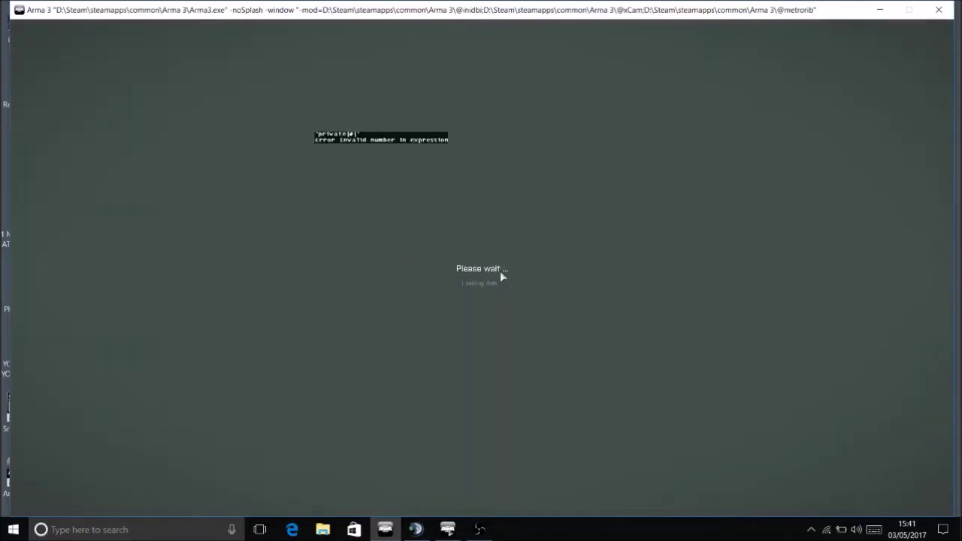
scroll(502, 276, down, 5)
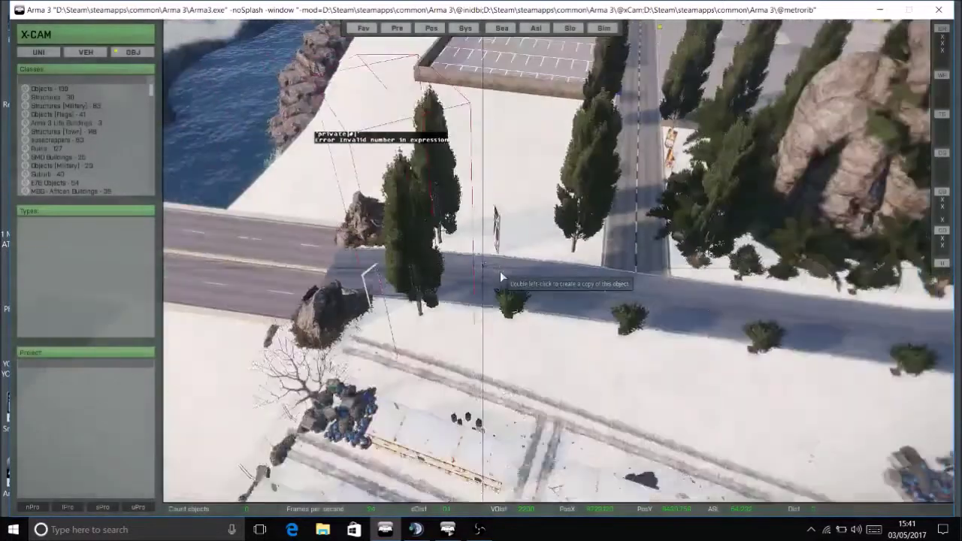
- Create a new X-Cam project with a placeholder name
right_drag(502, 276, 505, 147)
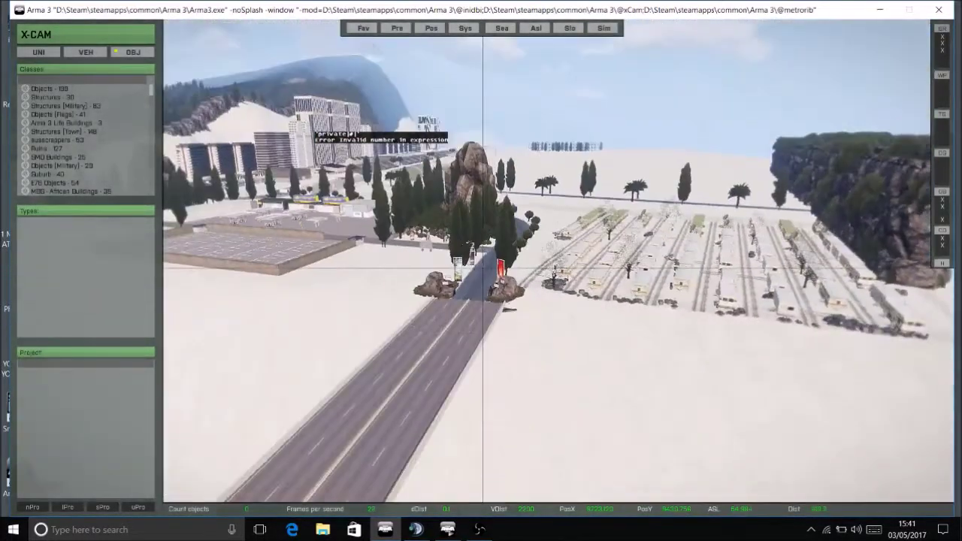
key(a)
key(w)
right_drag(509, 221, 578, 228)
click(32, 507)
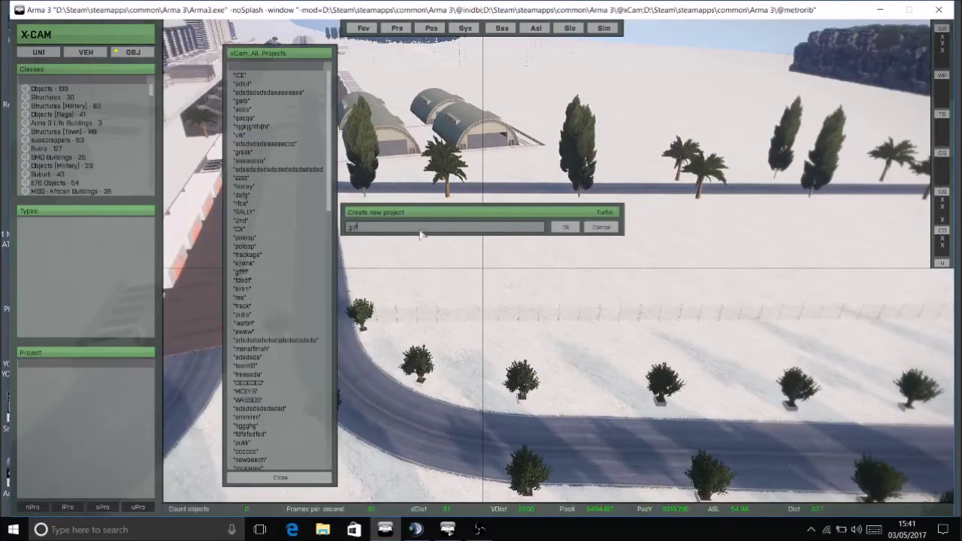
key(Return)
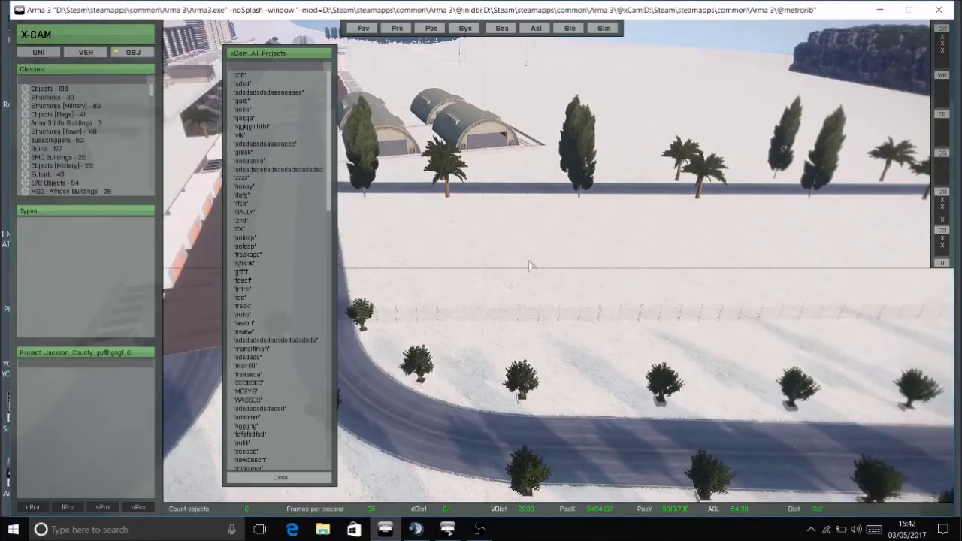
- Copy a green-roofed trailer from the trailer park and place the copy on the open ground beyond the tree-lined road
scroll(530, 267, down, 2)
key(d)
click(604, 322)
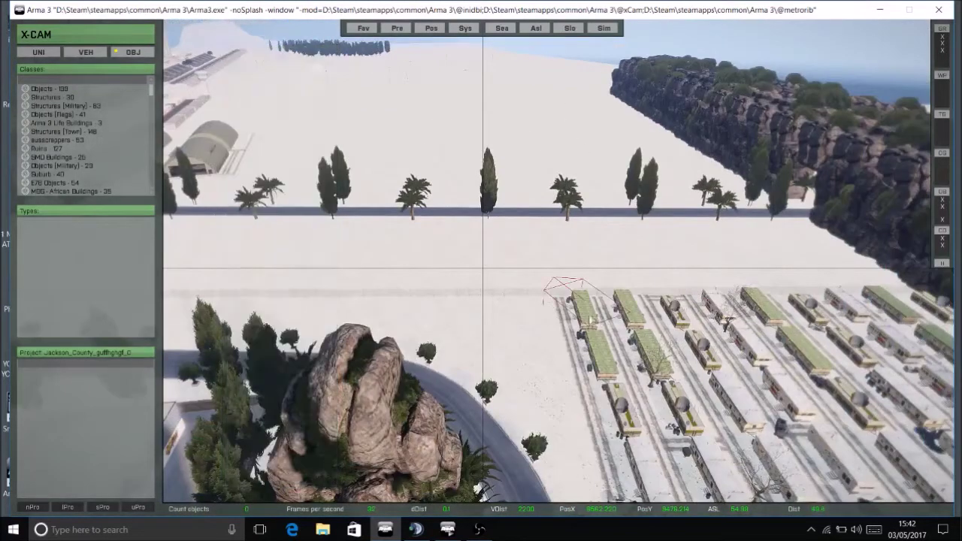
click(587, 319)
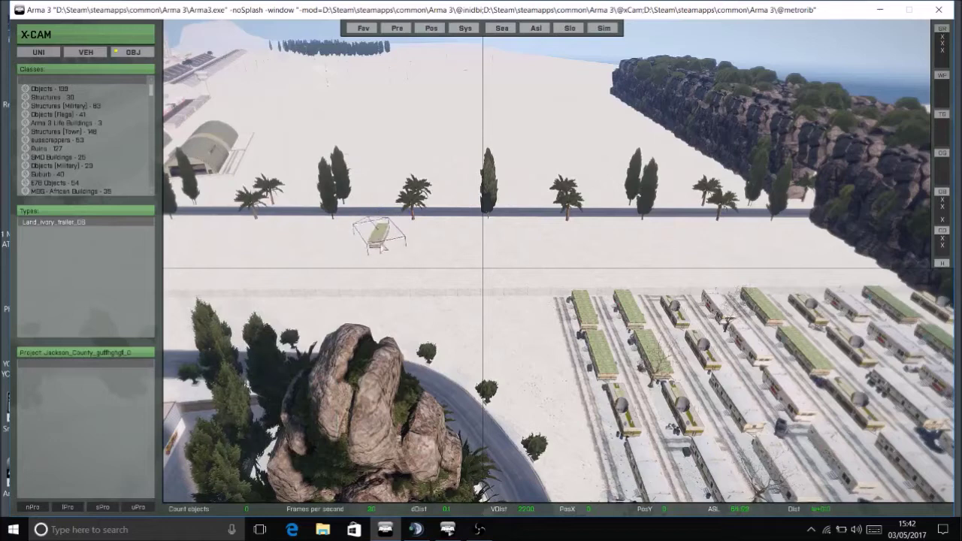
click(350, 132)
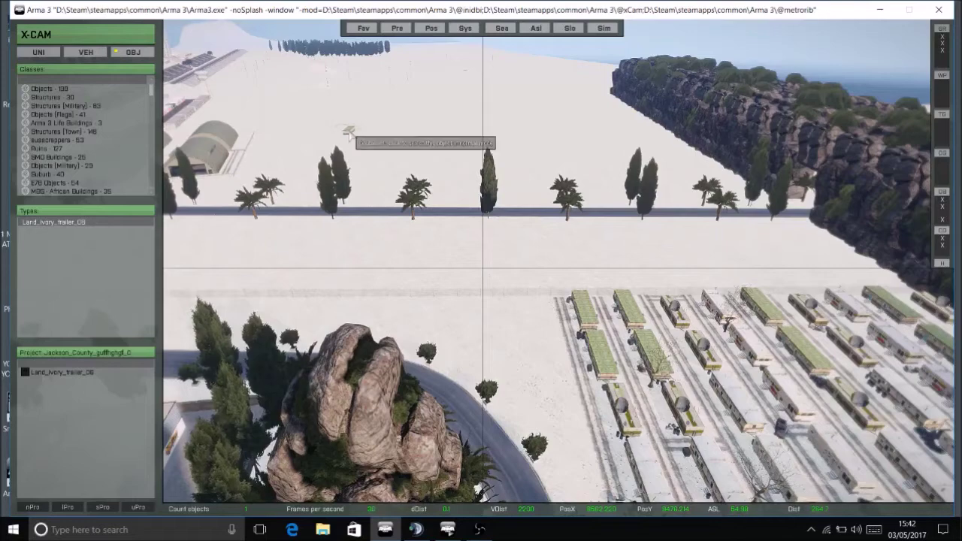
- Inspect the placed trailer copy up close on the open ground
key(w)
key(a)
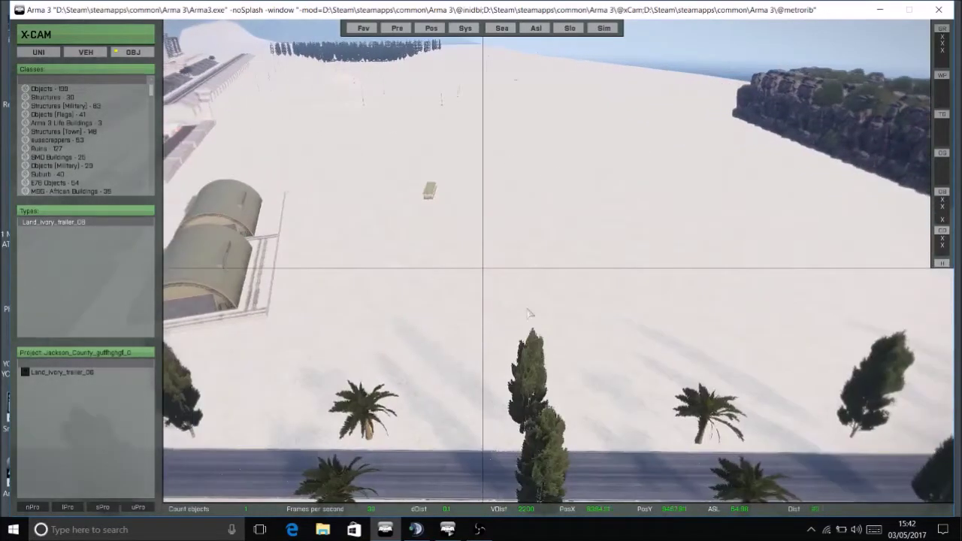
key(w)
key(a)
key(a)
key(w)
right_drag(444, 232, 554, 330)
key(s)
key(s)
- Switch the project controls to the Definition File set and export the project as a Terrain Builder file
mouse_move(139, 495)
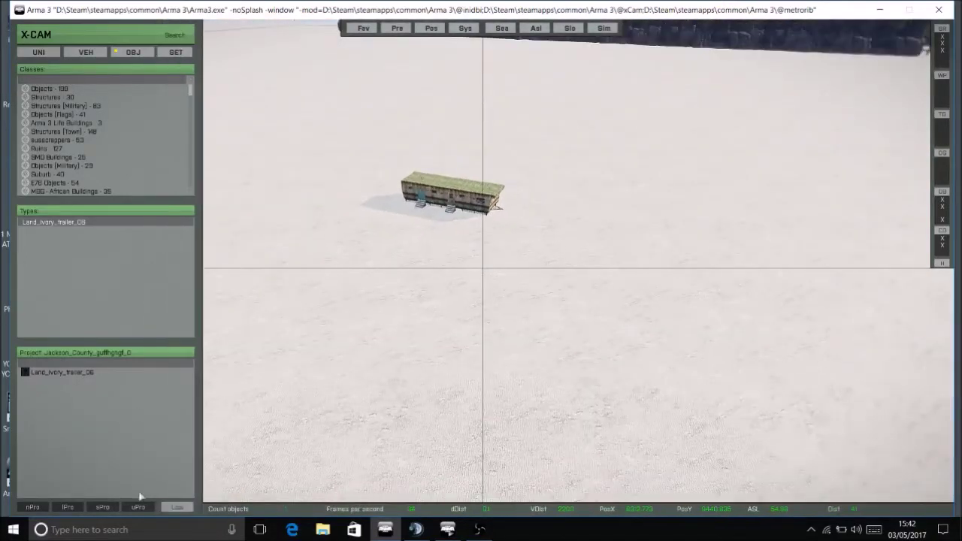
click(176, 510)
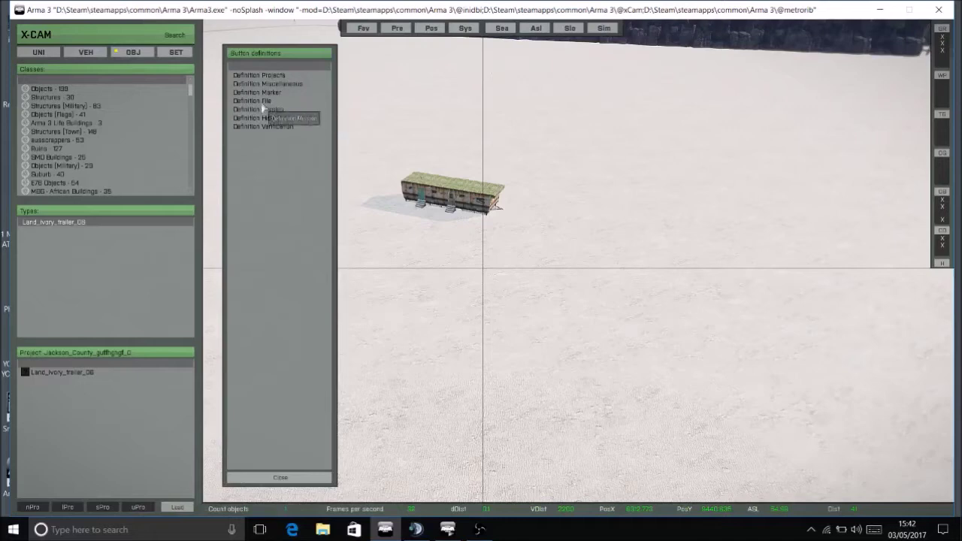
click(264, 105)
click(103, 509)
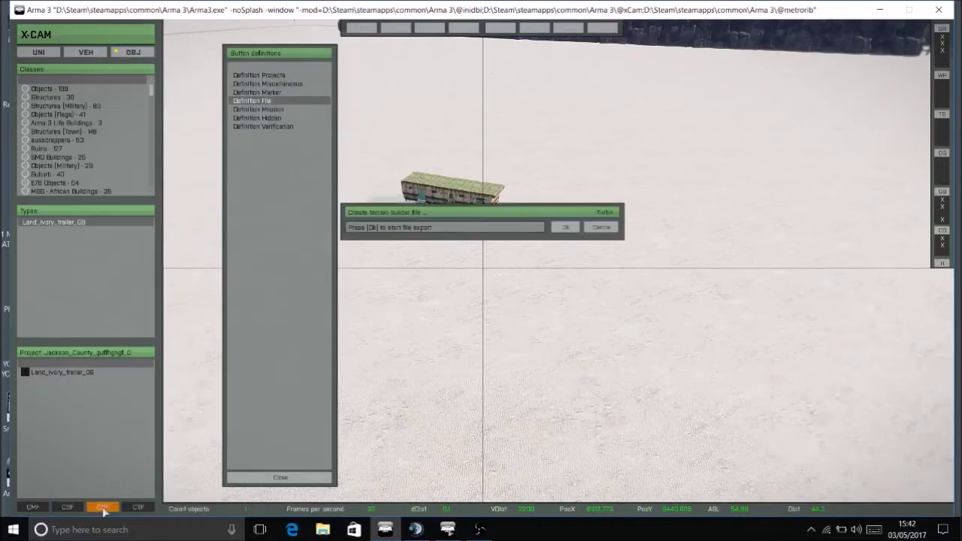
click(564, 231)
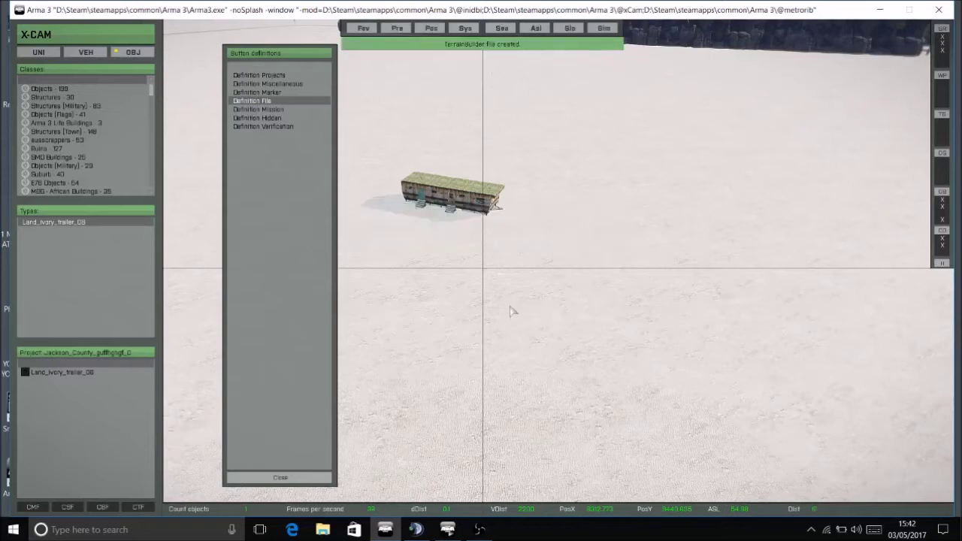
- Close Arma 3 and launch Terrain Builder
click(940, 9)
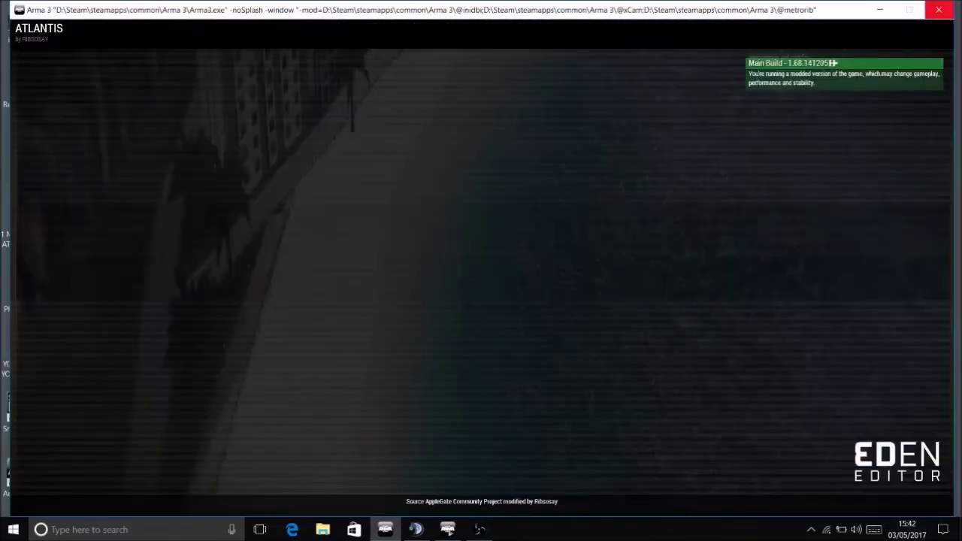
click(4, 530)
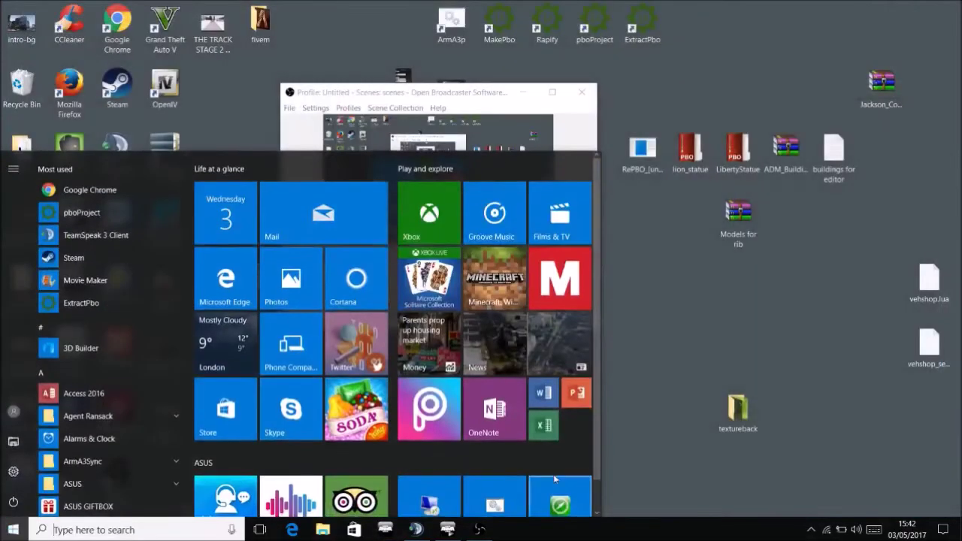
click(564, 496)
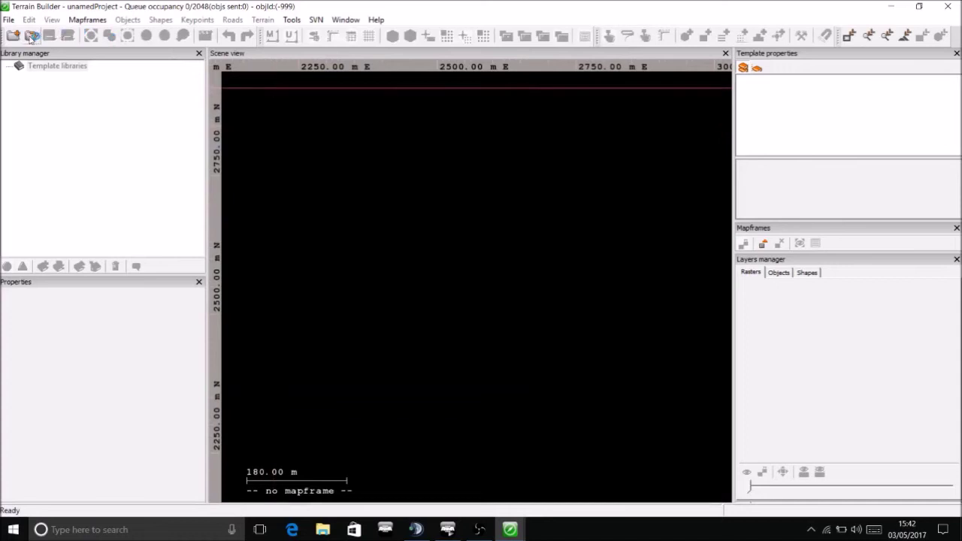
- Open the project file jc1.tv4p from Jackson_County\source\TerrainBuilder
click(43, 39)
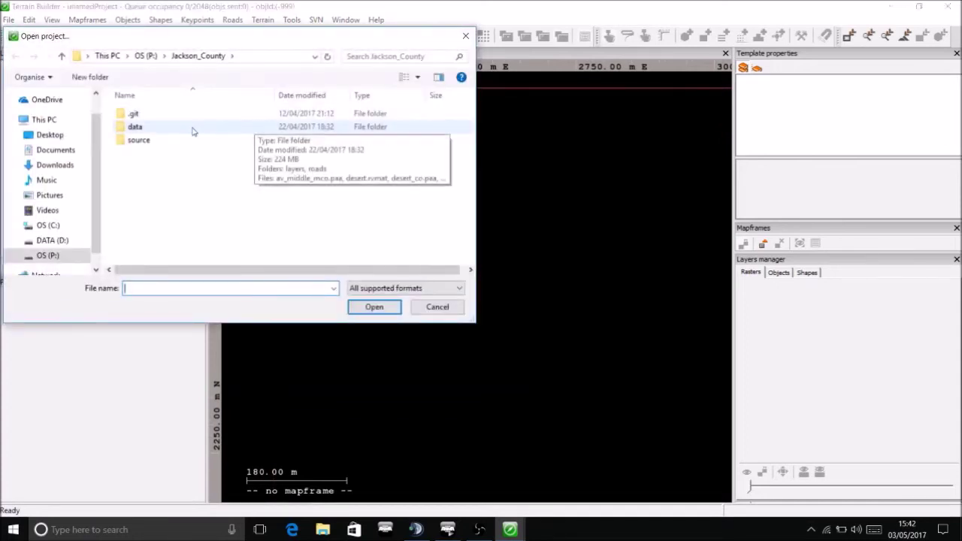
double_click(139, 140)
double_click(141, 142)
click(139, 182)
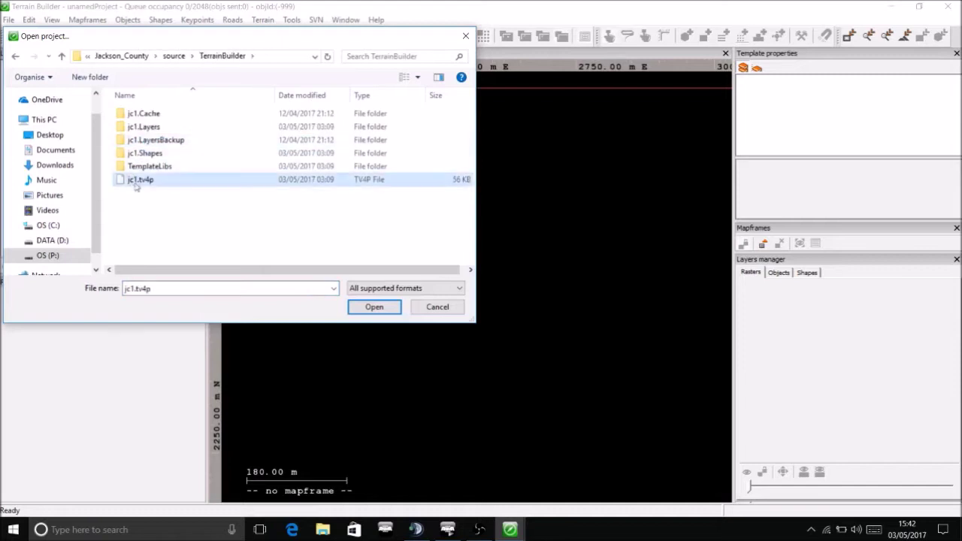
click(364, 308)
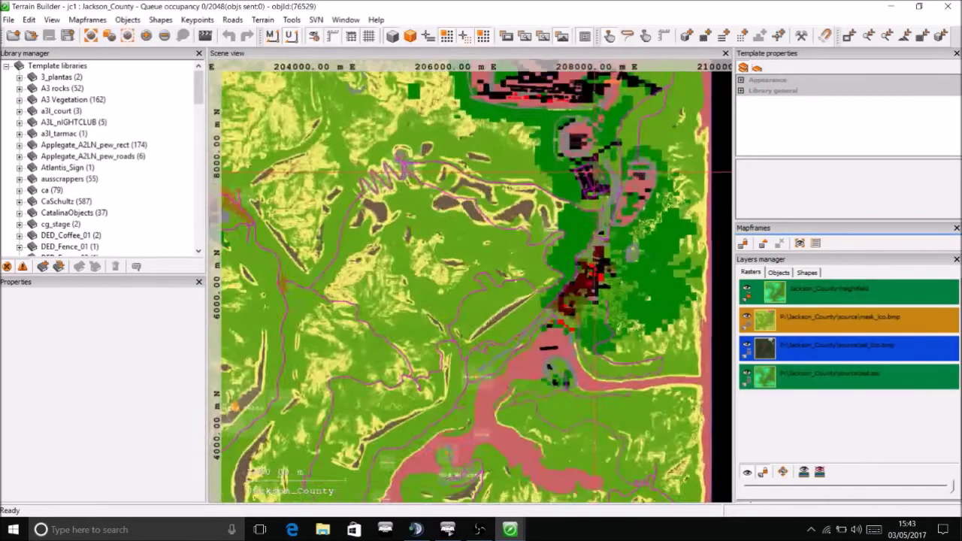
- Import the objects file Jackson_County_guffhghgf from the Arma 3 folder with the default import options
scroll(549, 181, up, 8)
middle_drag(538, 199, 551, 292)
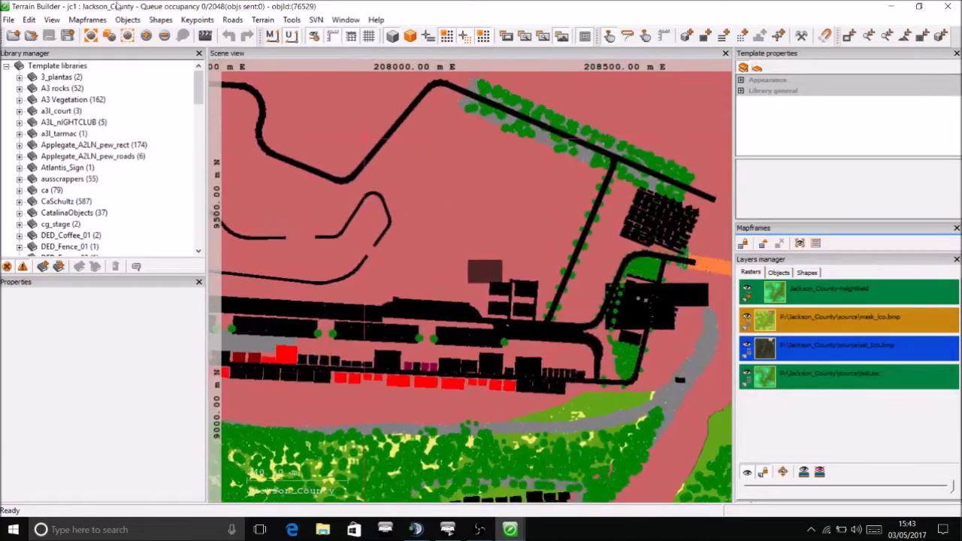
click(9, 19)
mouse_move(45, 136)
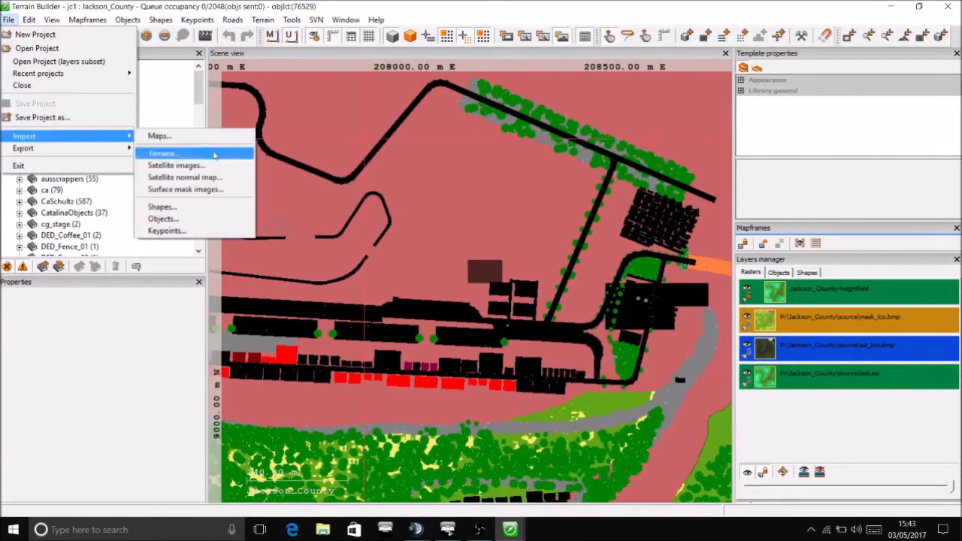
click(188, 220)
click(496, 229)
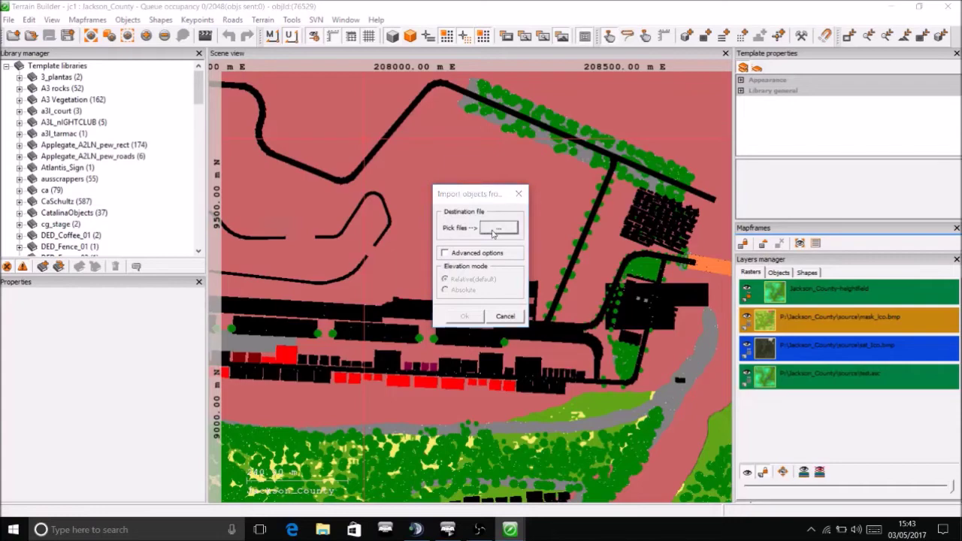
click(624, 282)
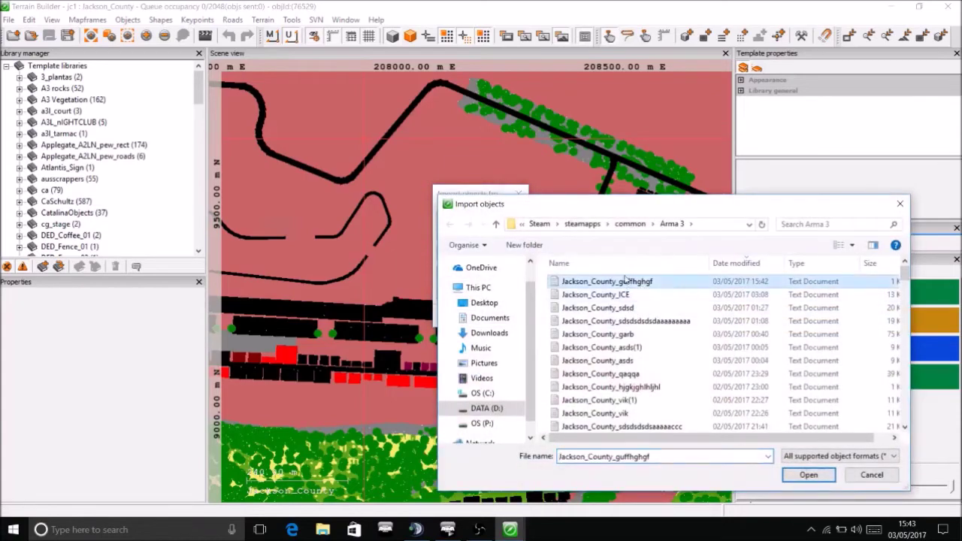
click(803, 475)
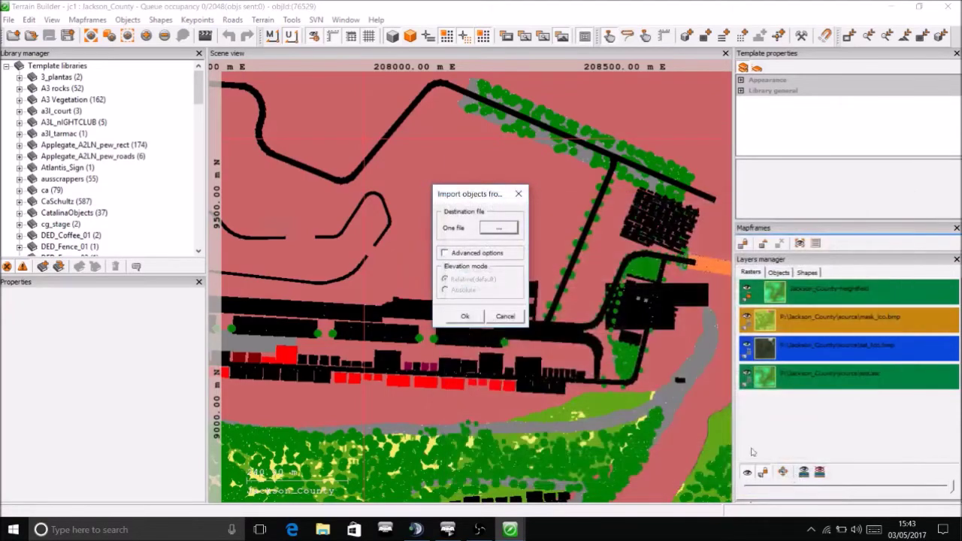
click(478, 315)
- Select the imported object on the open ground north of the walled compound and check its placement
scroll(472, 220, up, 5)
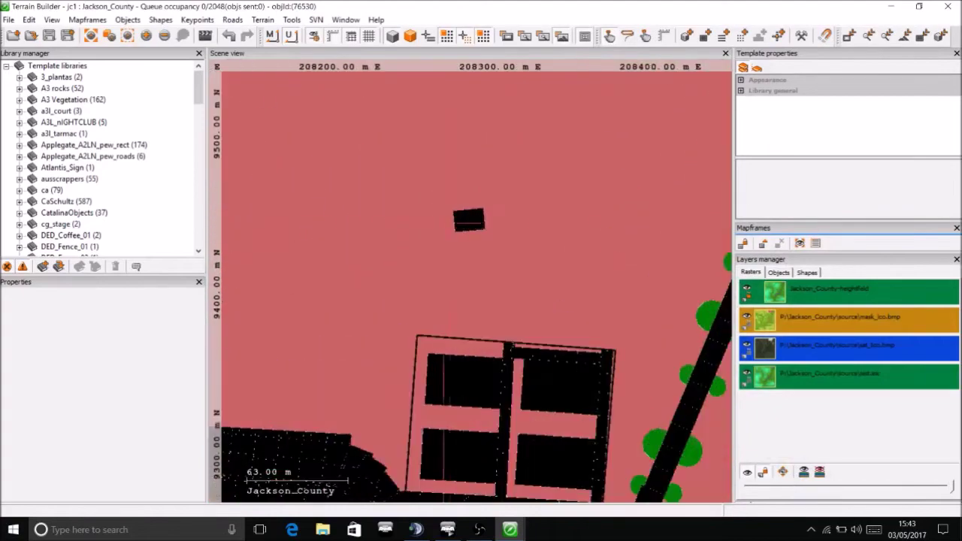
click(471, 220)
scroll(472, 220, down, 5)
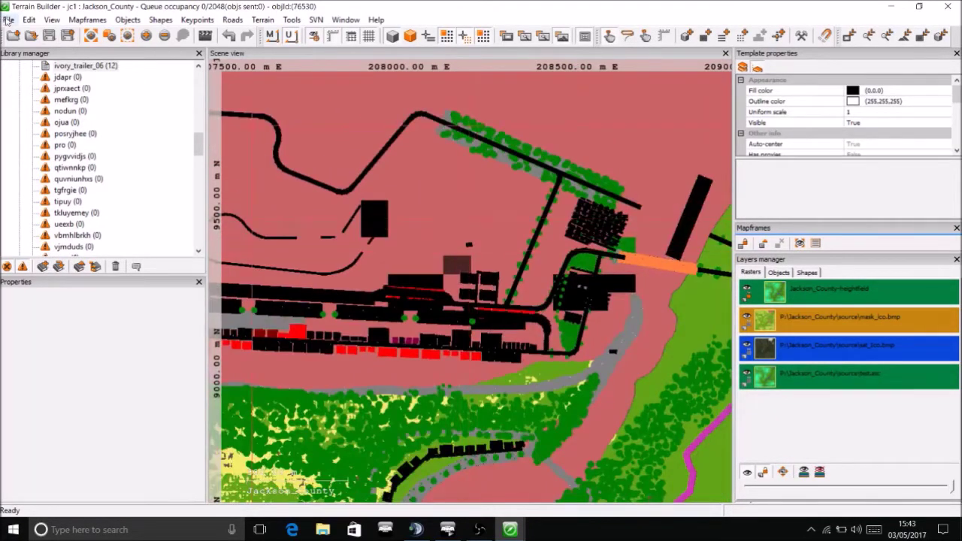
- Export the scene in WRP format to P:\Jackson_County as Jackson_County.wrp, replacing the existing file
click(8, 20)
mouse_move(60, 150)
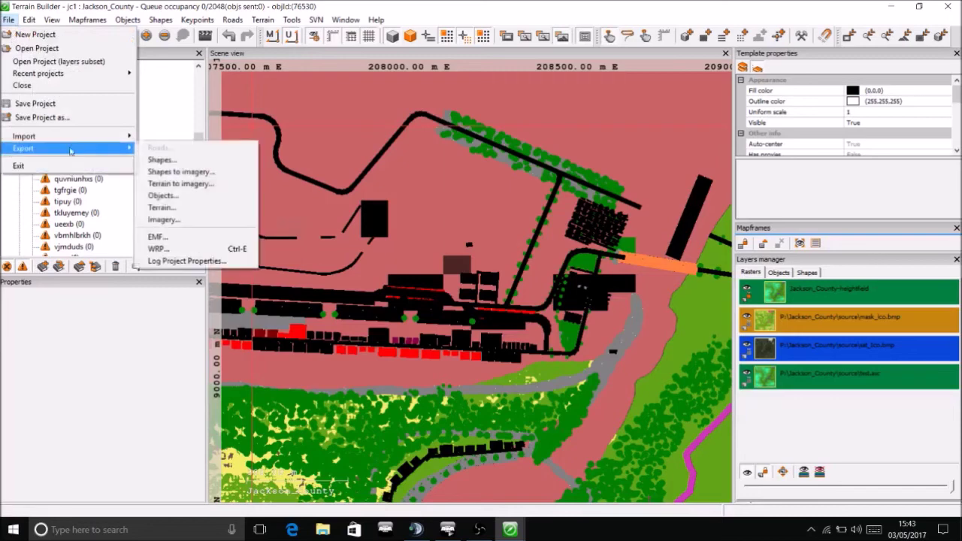
click(166, 250)
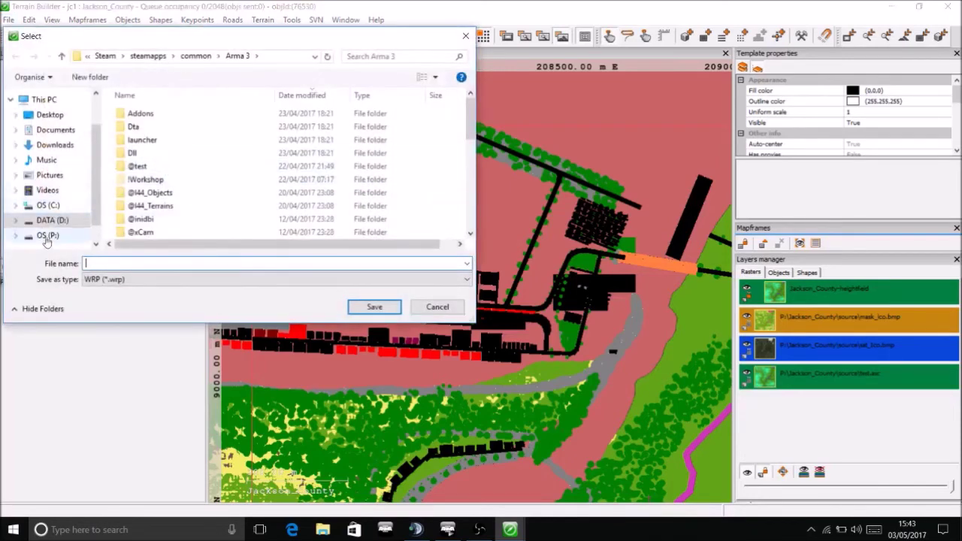
click(47, 237)
scroll(167, 218, down, 4)
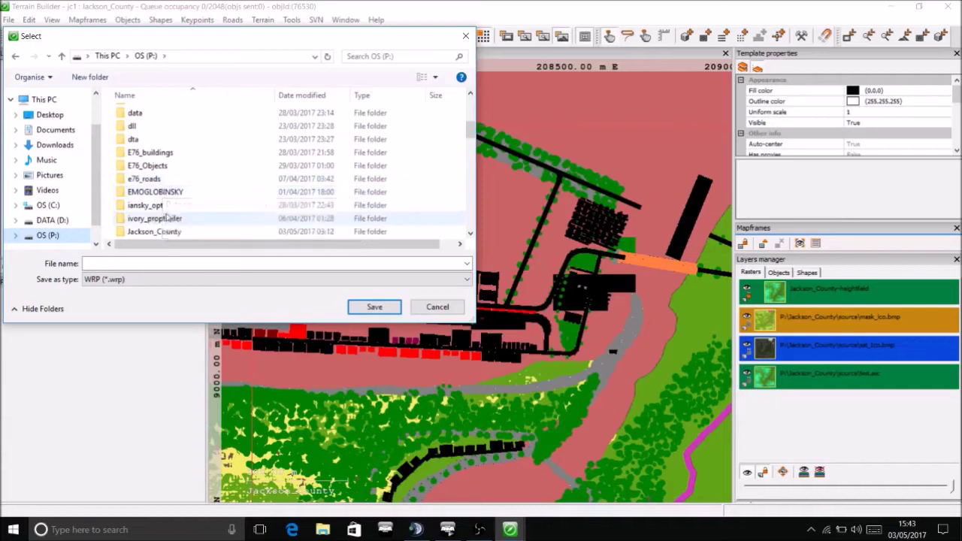
scroll(168, 217, down, 1)
double_click(154, 189)
click(156, 153)
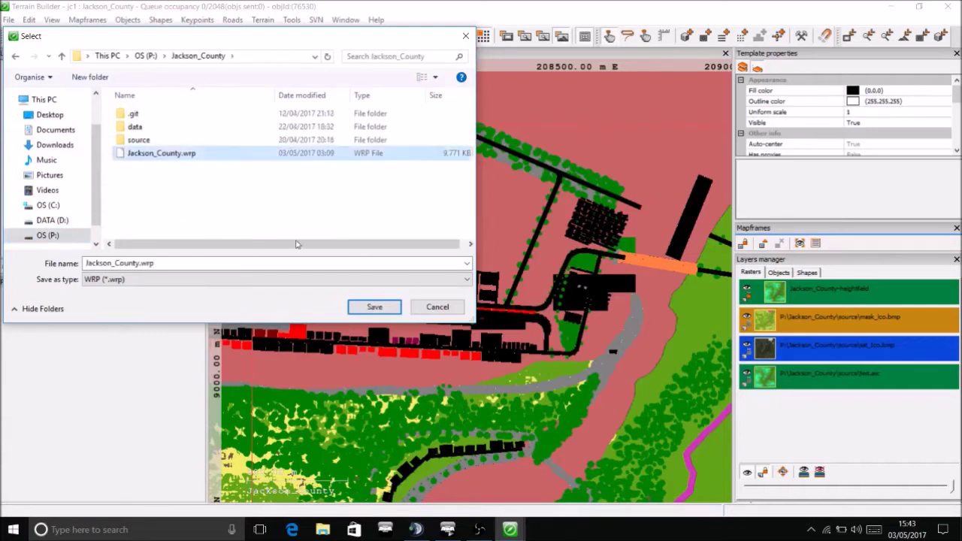
click(372, 307)
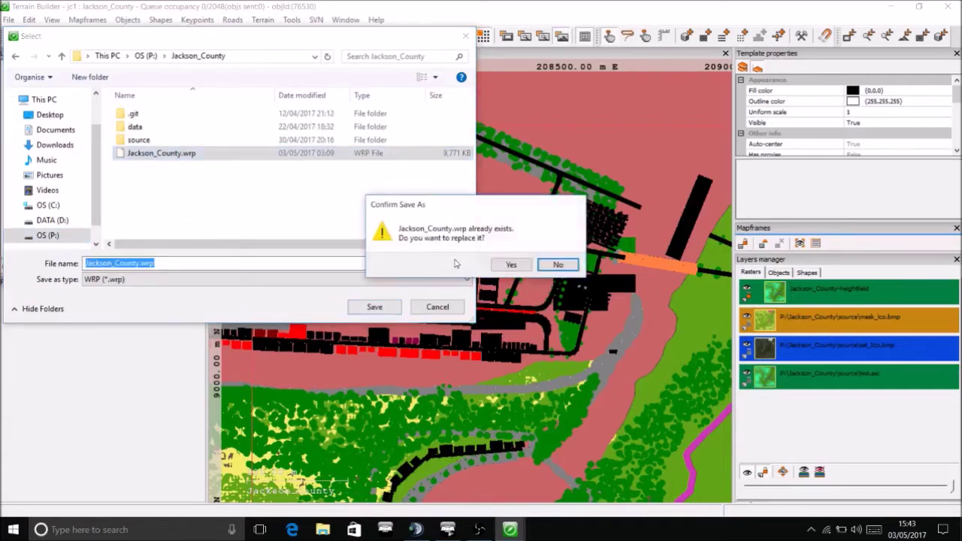
click(502, 263)
click(602, 328)
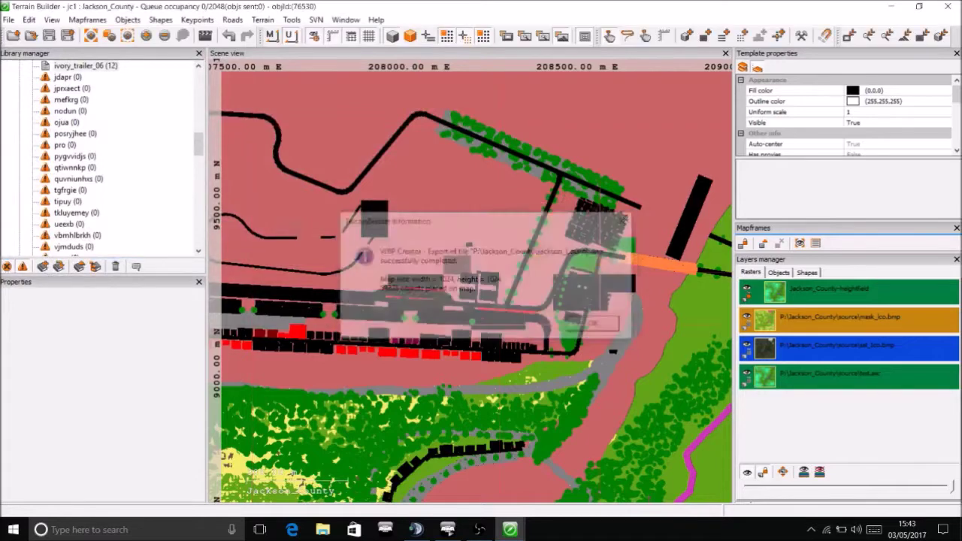
- Close the jc1 project and exit Terrain Builder to return to the desktop
click(948, 6)
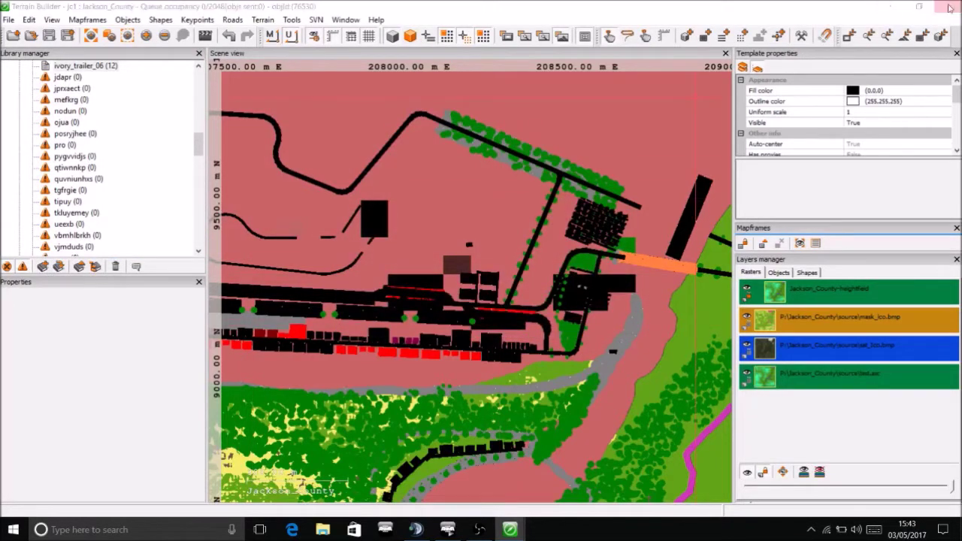
click(472, 311)
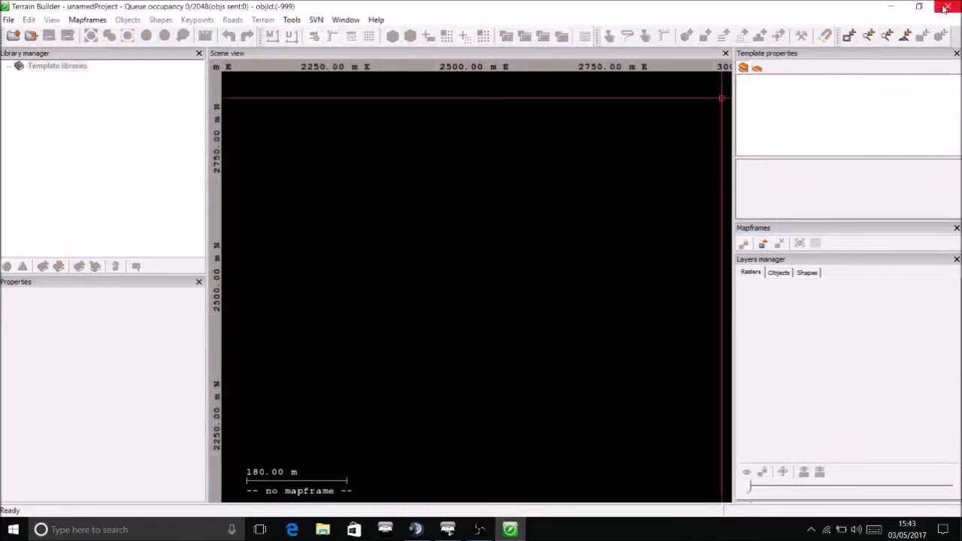
click(948, 6)
click(523, 92)
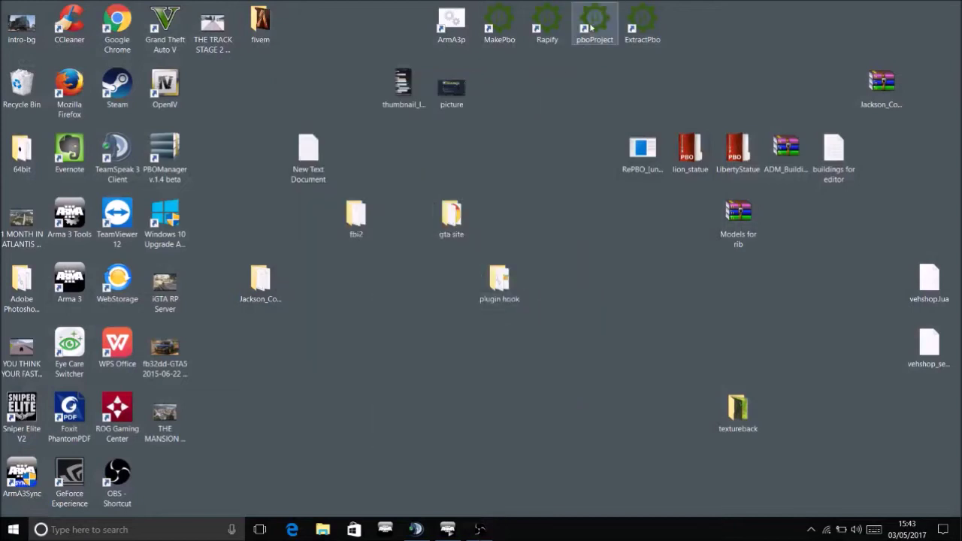
- Launch pboProject, crunch the source folder P:\Jackson_County into the mod output folder, and close it once the job completes
double_click(591, 28)
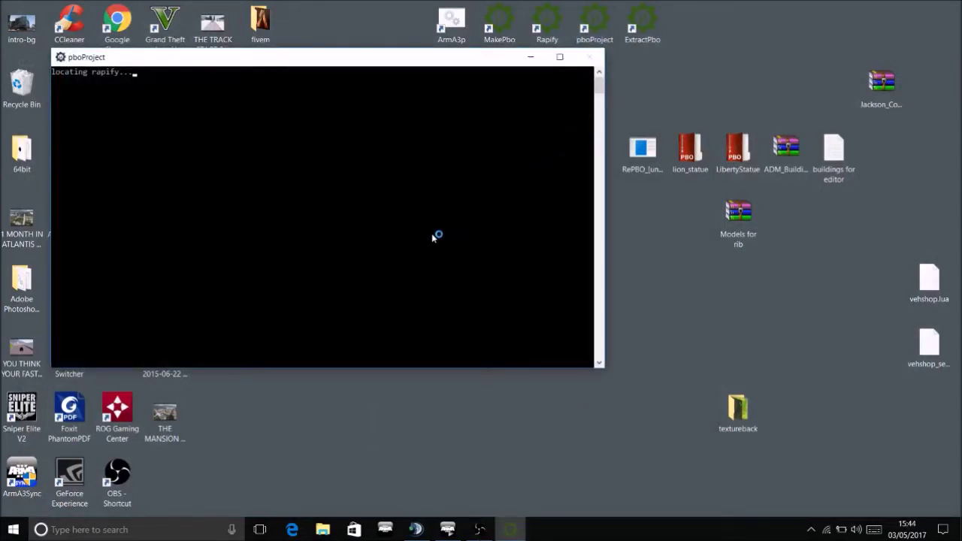
click(674, 249)
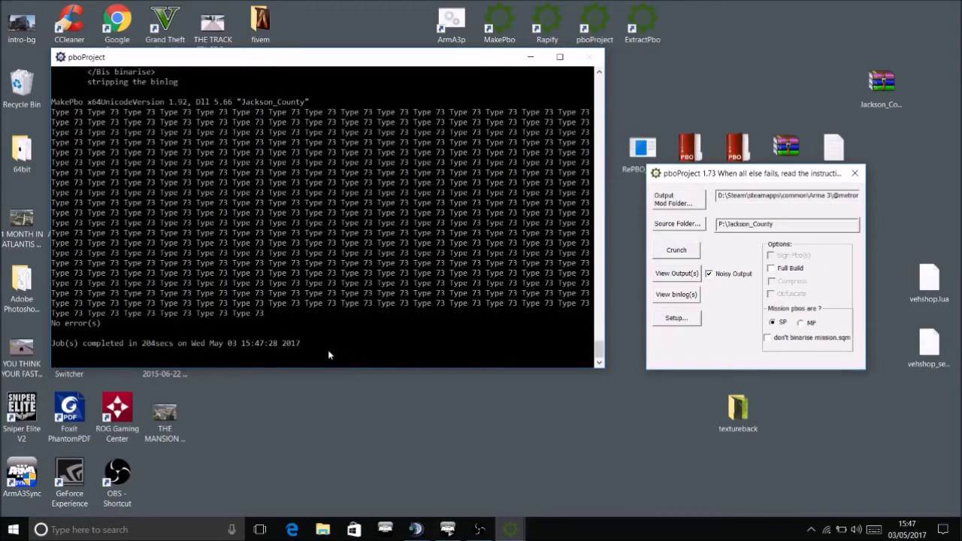
click(855, 173)
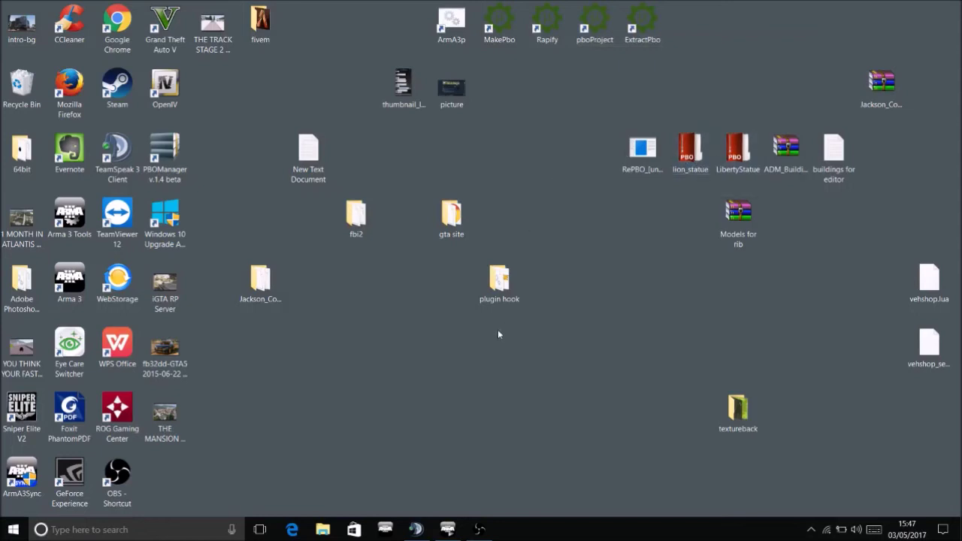
- Start Arma 3 from its launcher, minimize the launcher and dismiss the ausscrappers addon warning
click(447, 530)
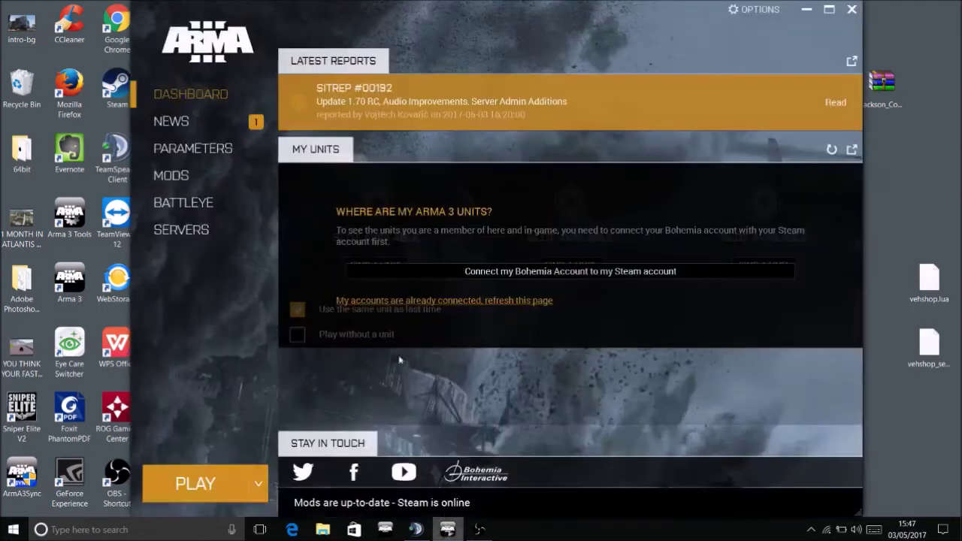
click(196, 492)
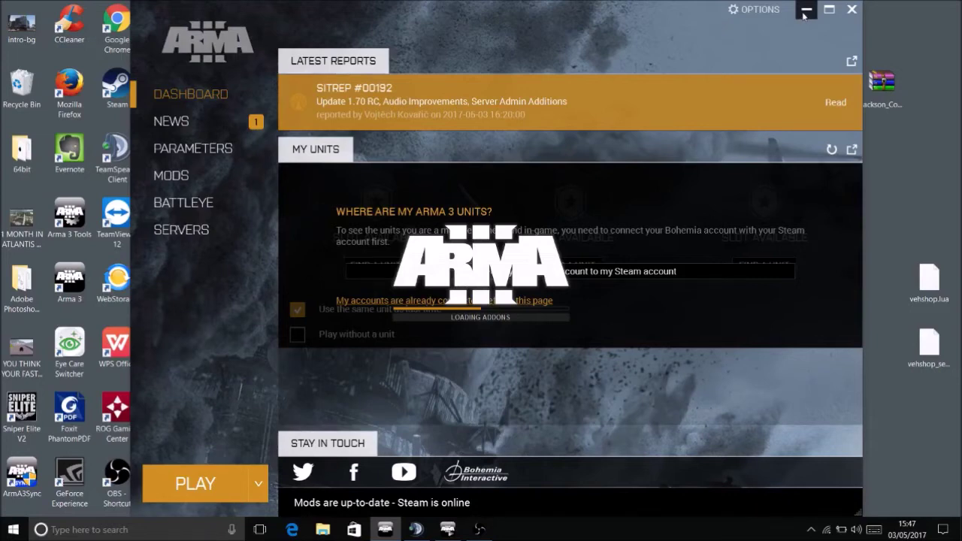
click(805, 11)
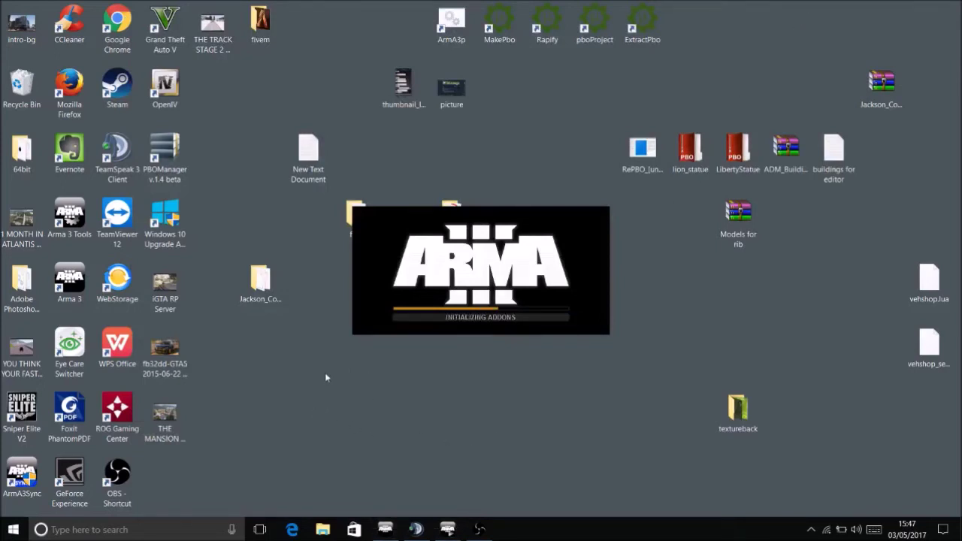
drag(324, 385, 629, 260)
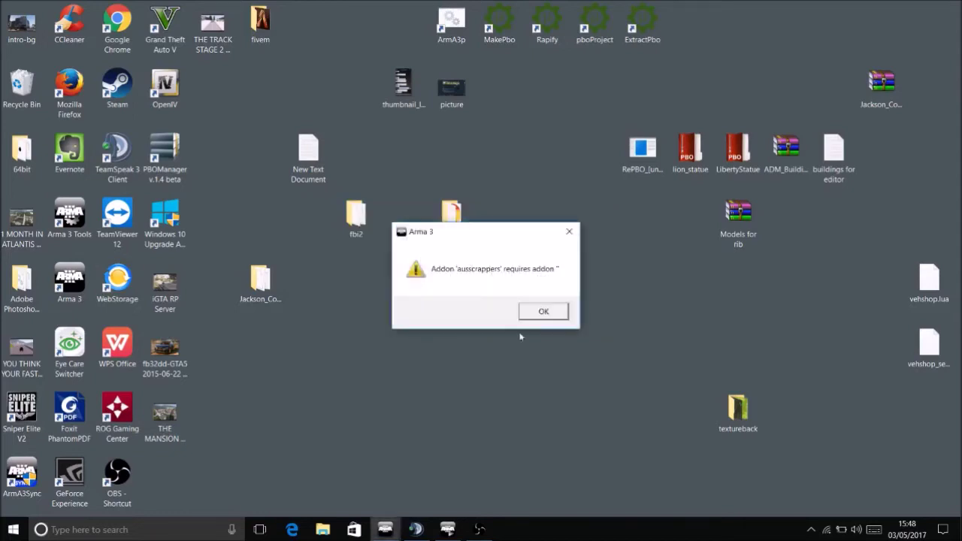
click(544, 312)
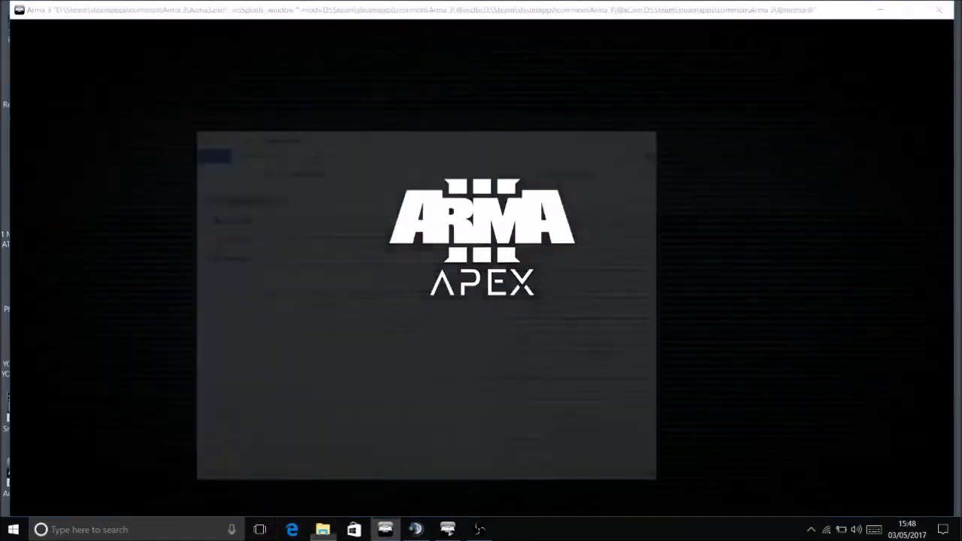
- Look through the P: drive for the Jackson_County source folder in File Explorer
click(245, 375)
scroll(343, 334, down, 3)
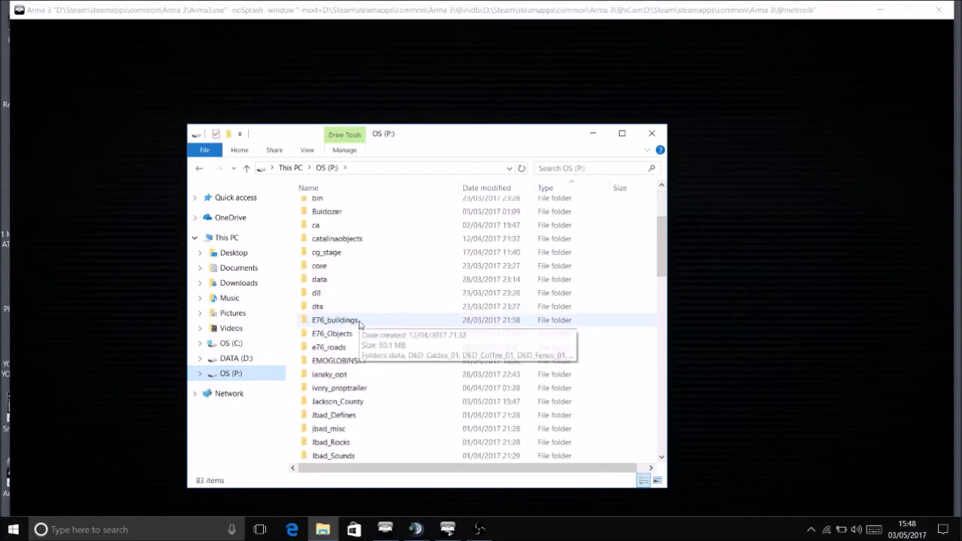
scroll(359, 322, up, 3)
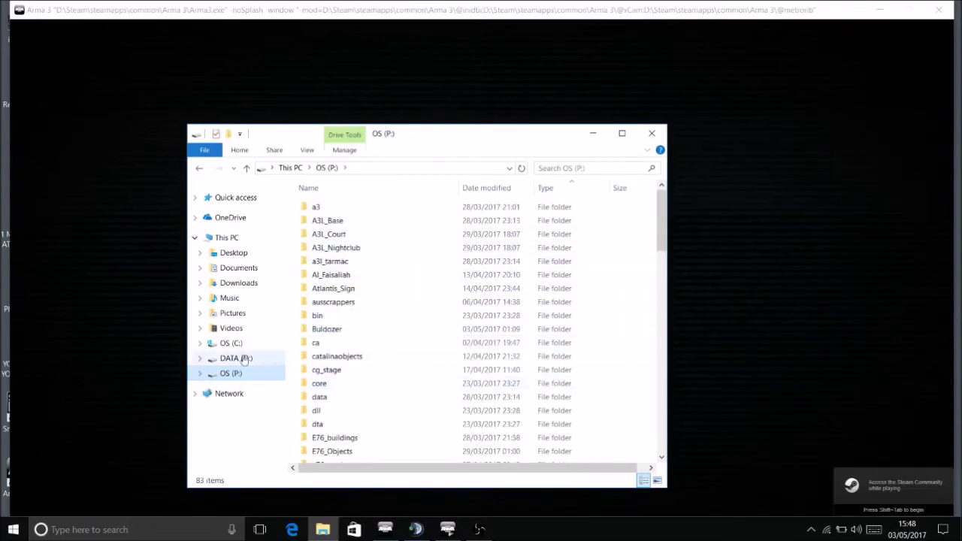
click(236, 359)
click(328, 221)
double_click(331, 222)
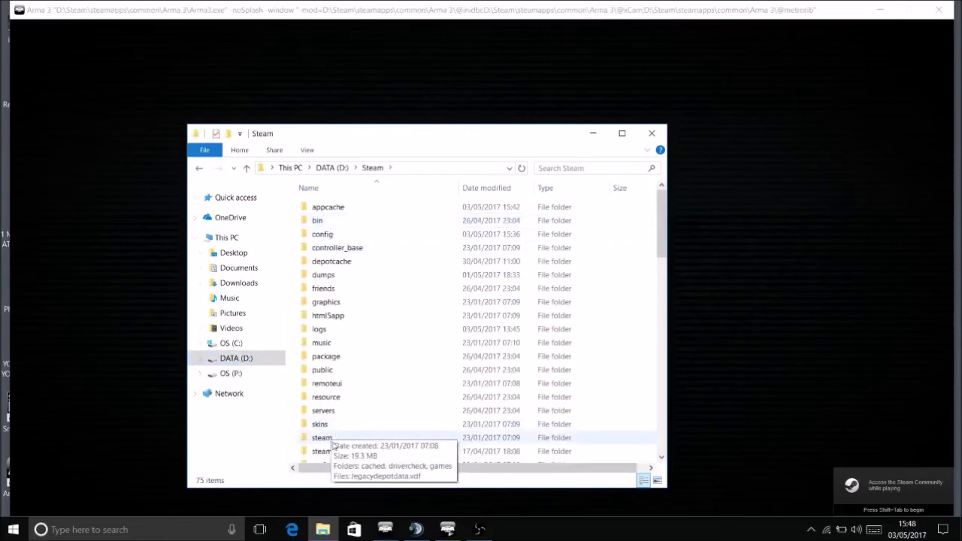
double_click(330, 452)
double_click(325, 208)
double_click(332, 207)
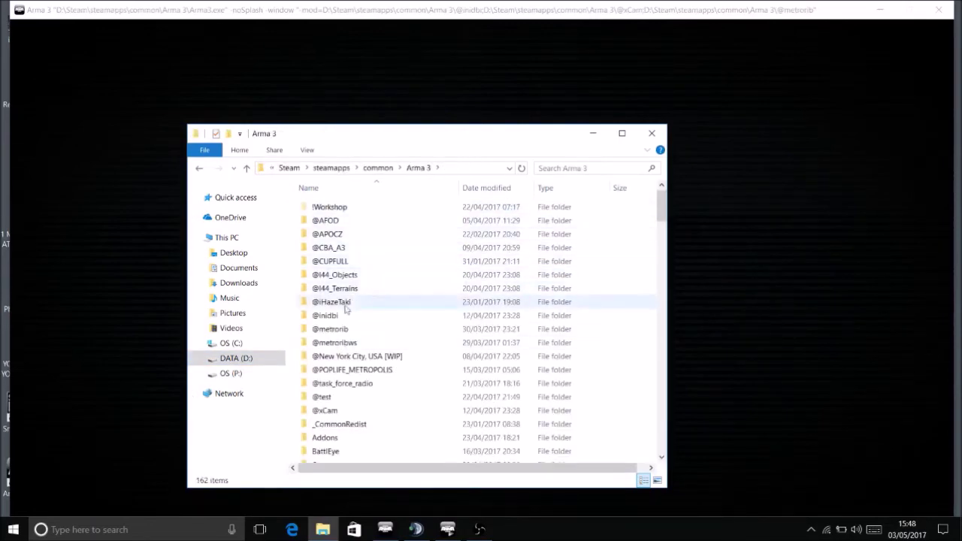
click(345, 332)
double_click(344, 332)
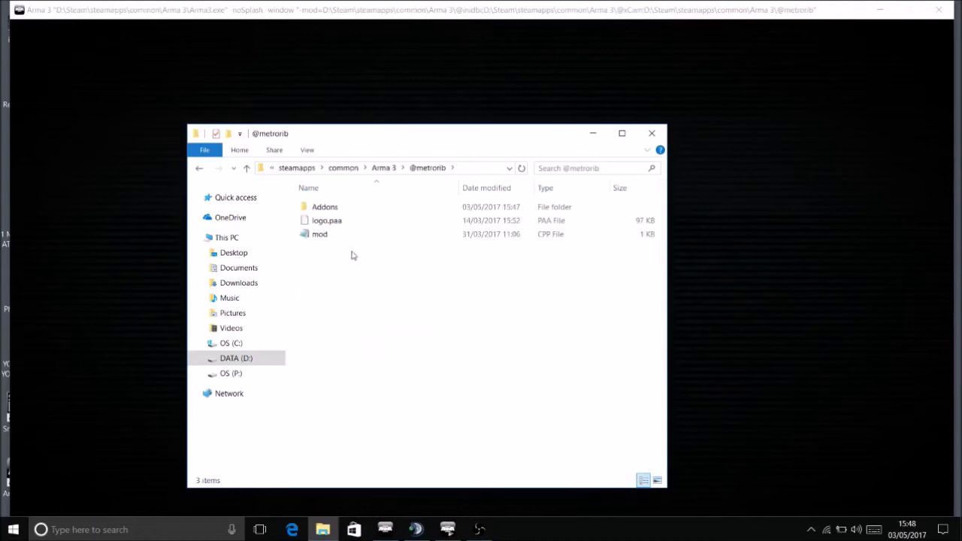
double_click(336, 209)
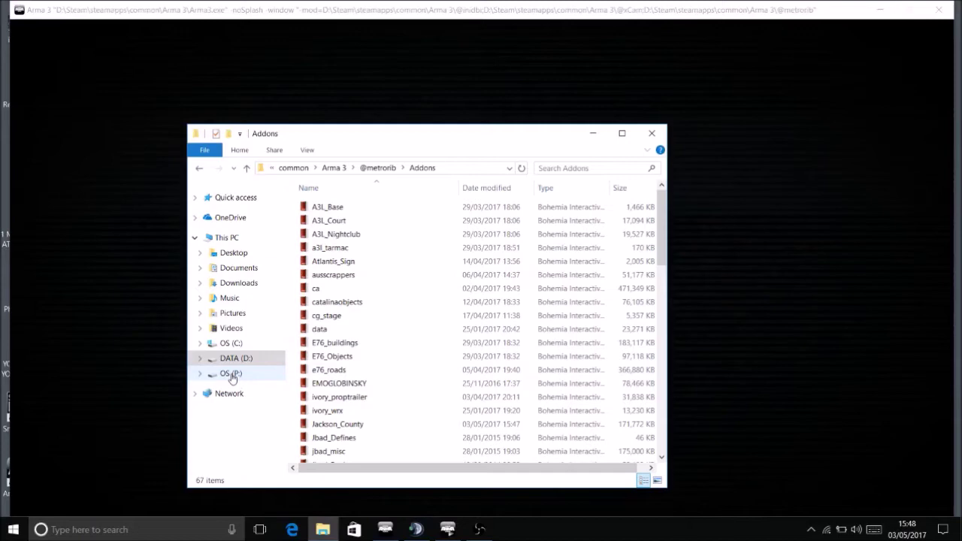
click(652, 133)
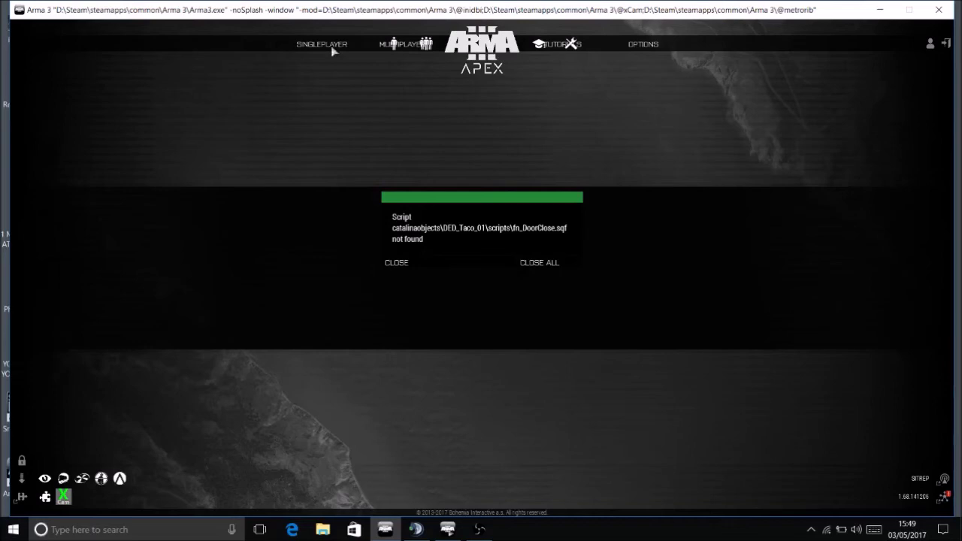
- Dismiss all script errors in Arma 3 and open the ATLANTIS map in the scenario editor
click(555, 261)
mouse_move(331, 50)
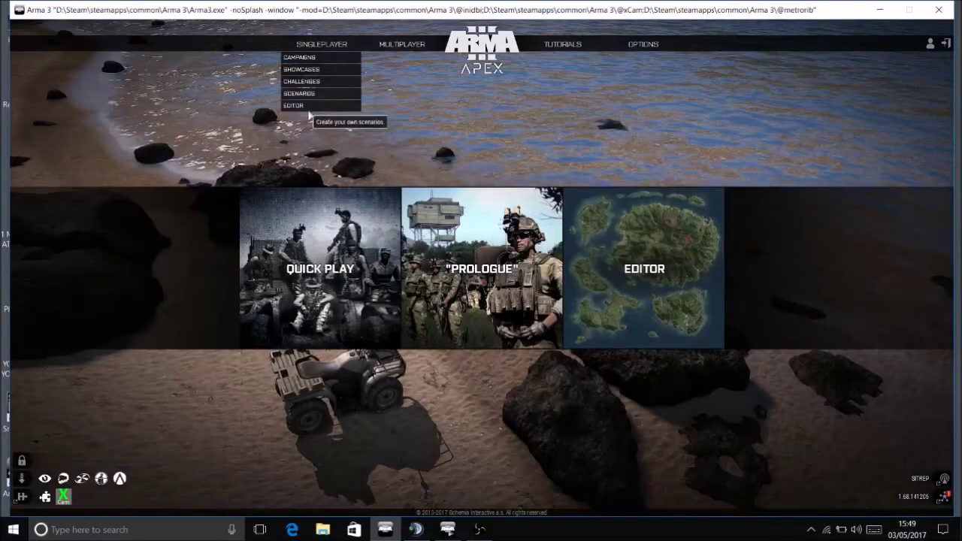
click(309, 107)
click(376, 171)
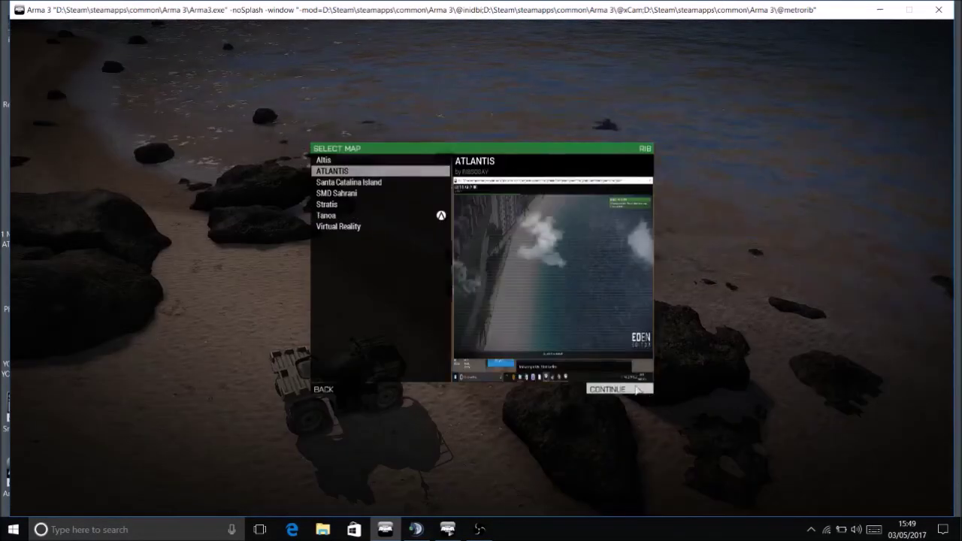
click(635, 390)
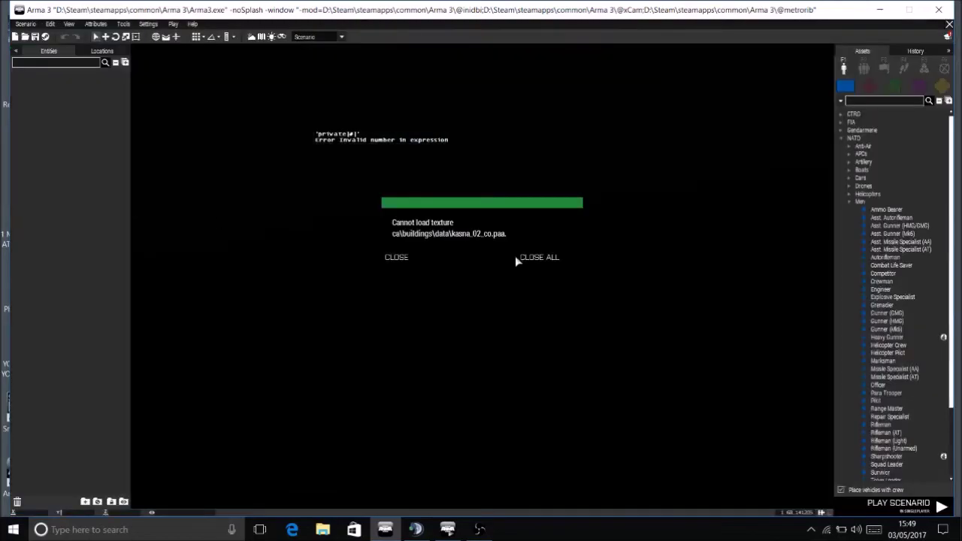
click(538, 257)
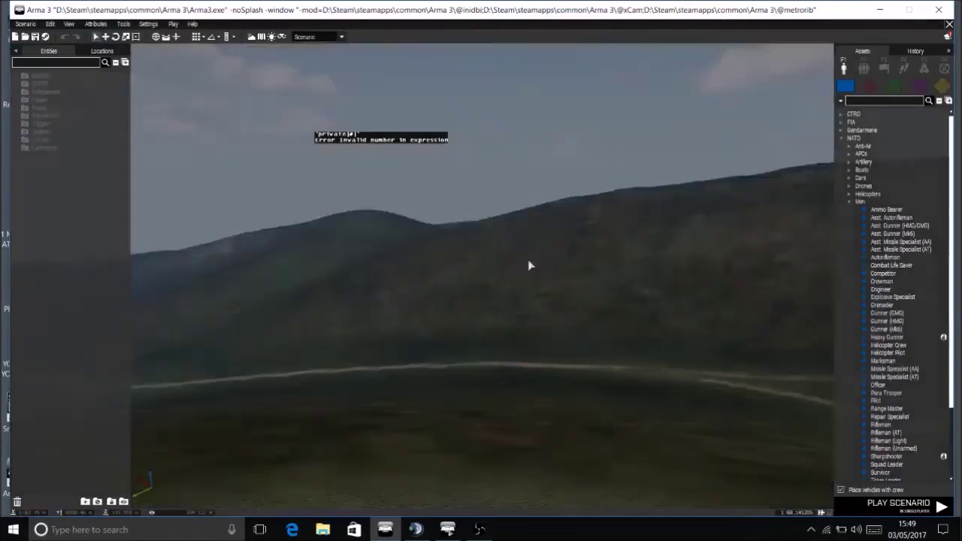
- Place a NATO Asst. Missile Specialist (AA) beside the isolated imported building on the map, play the scenario and dismiss the texture error
key(m)
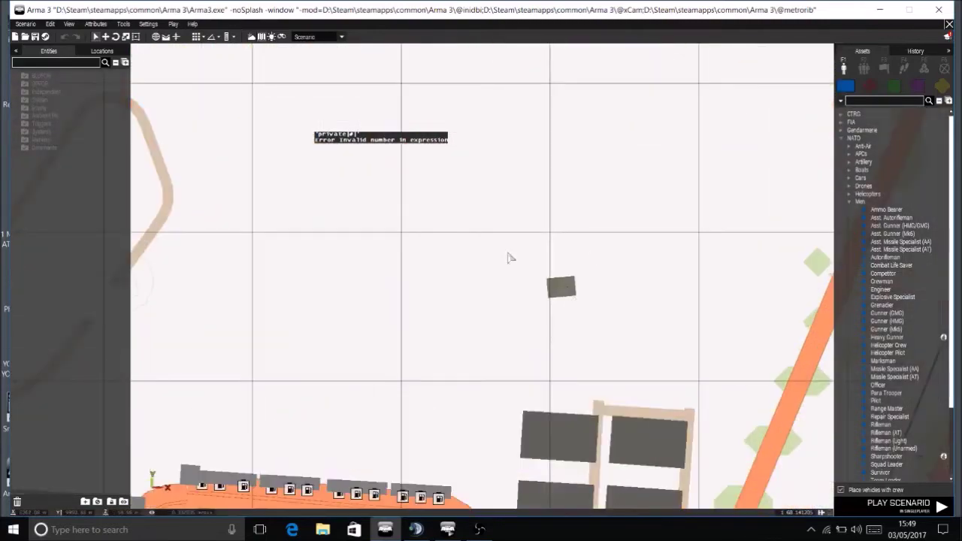
mouse_move(502, 246)
mouse_down()
mouse_move(656, 358)
mouse_move(611, 346)
mouse_up()
click(878, 243)
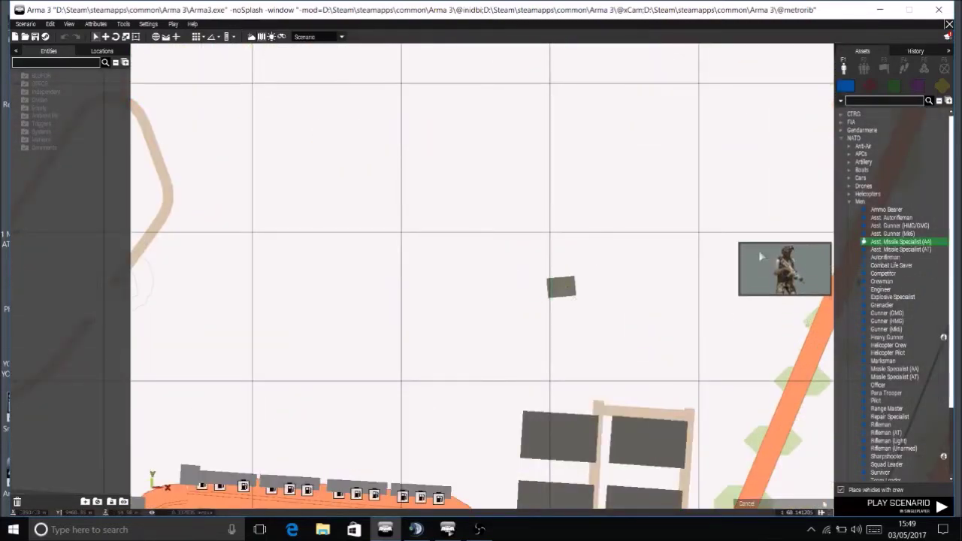
click(563, 311)
click(894, 514)
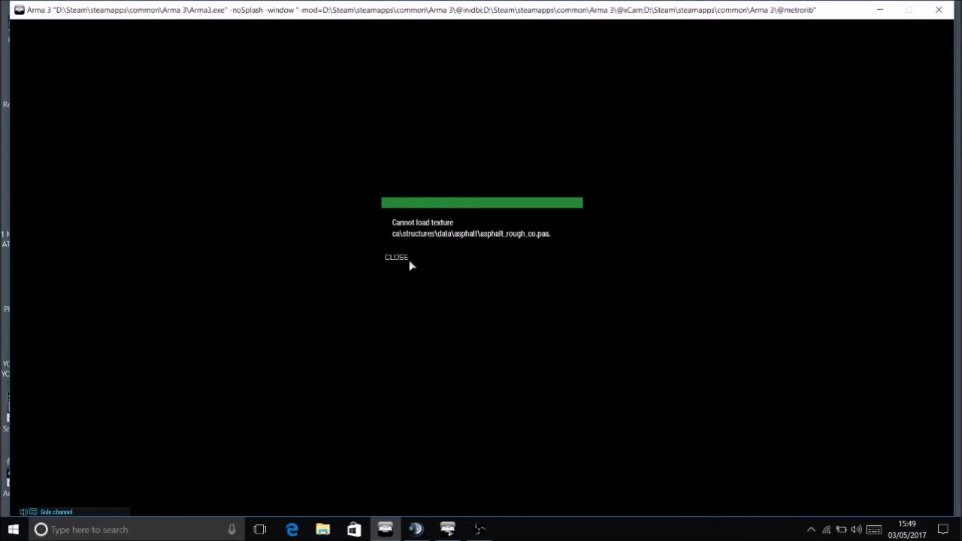
click(409, 259)
- Walk around the imported rusty trailer in the game to inspect its placement, and return to the Eden Editor
key(shift+w)
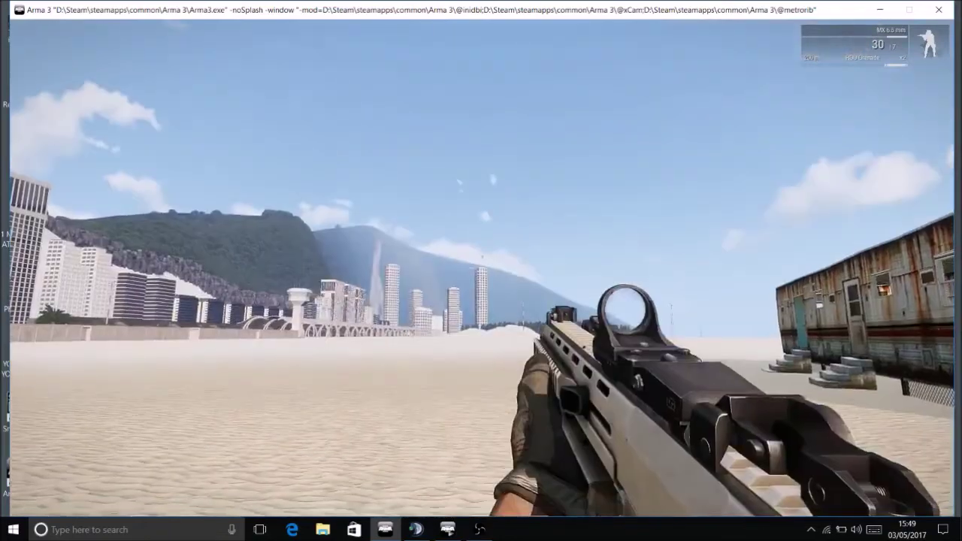
key(shift+w)
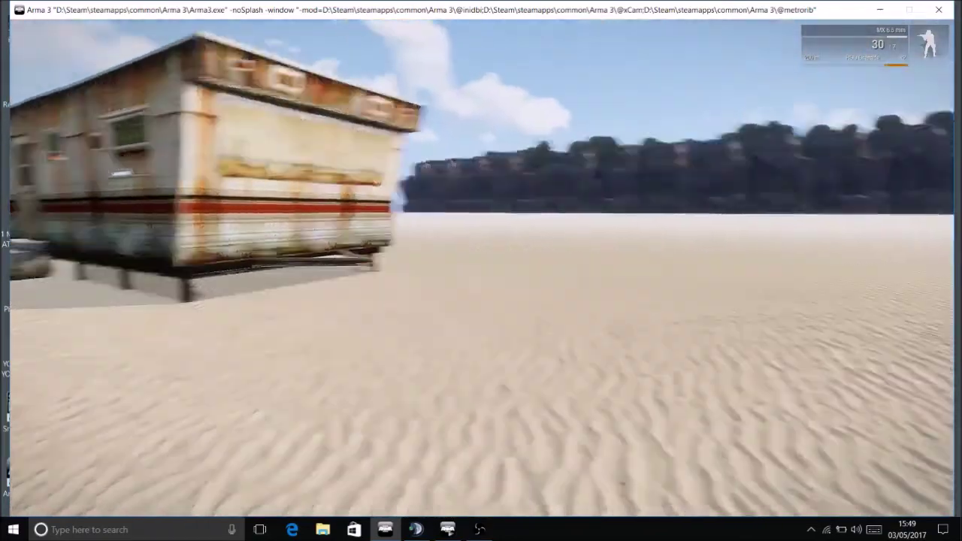
key(Escape)
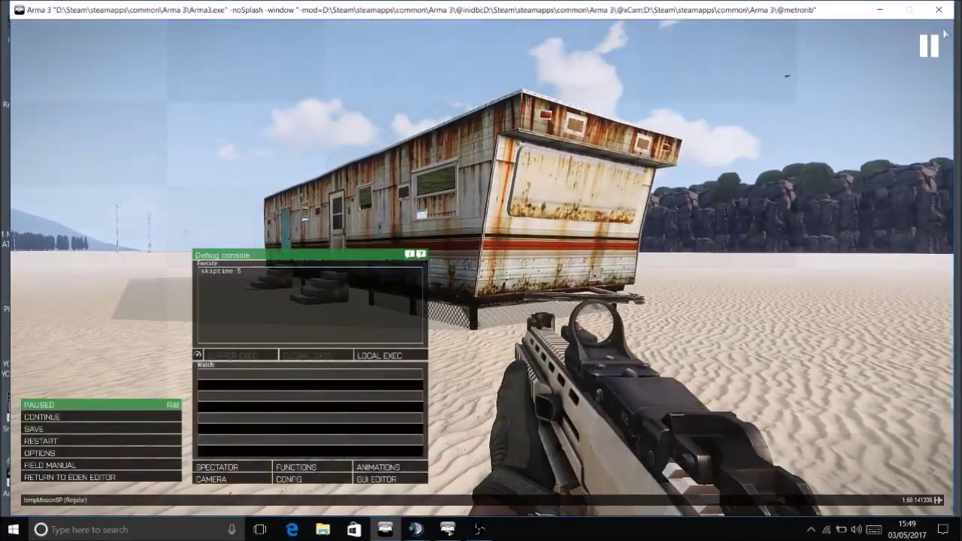
click(939, 9)
- Start Terrain Builder and open the project jc1.tv4p from the Jackson_County\source\TerrainBuilder folder
key(super)
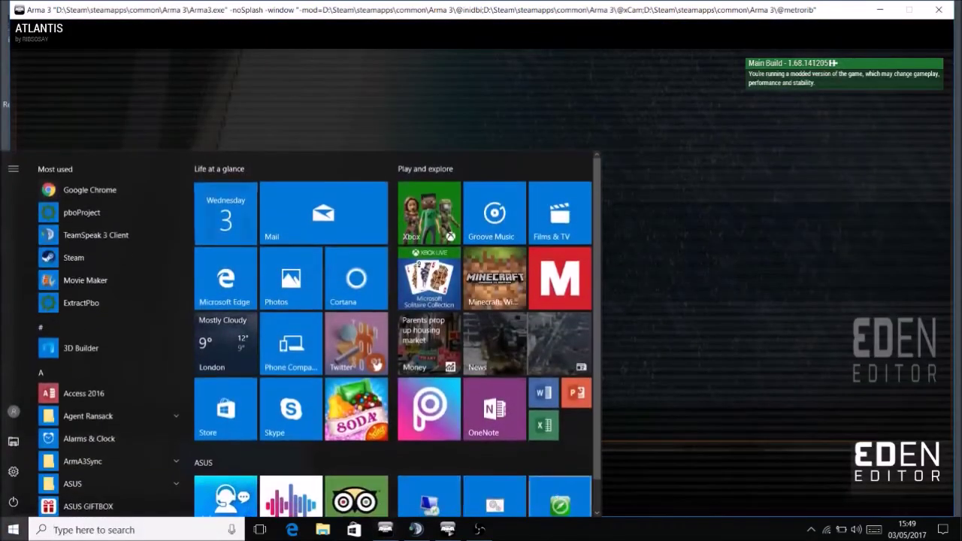
click(560, 504)
key(super+d)
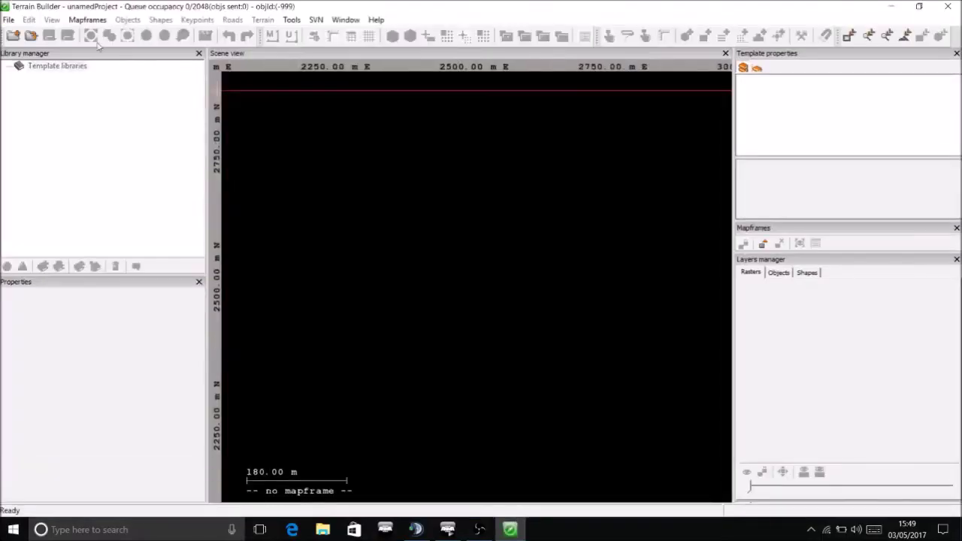
click(32, 36)
double_click(140, 139)
double_click(147, 140)
click(143, 180)
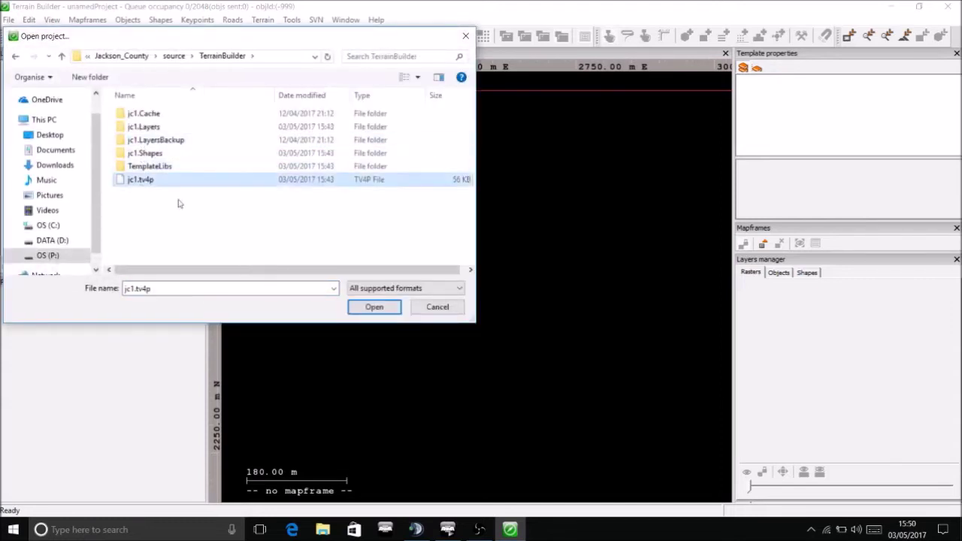
click(369, 307)
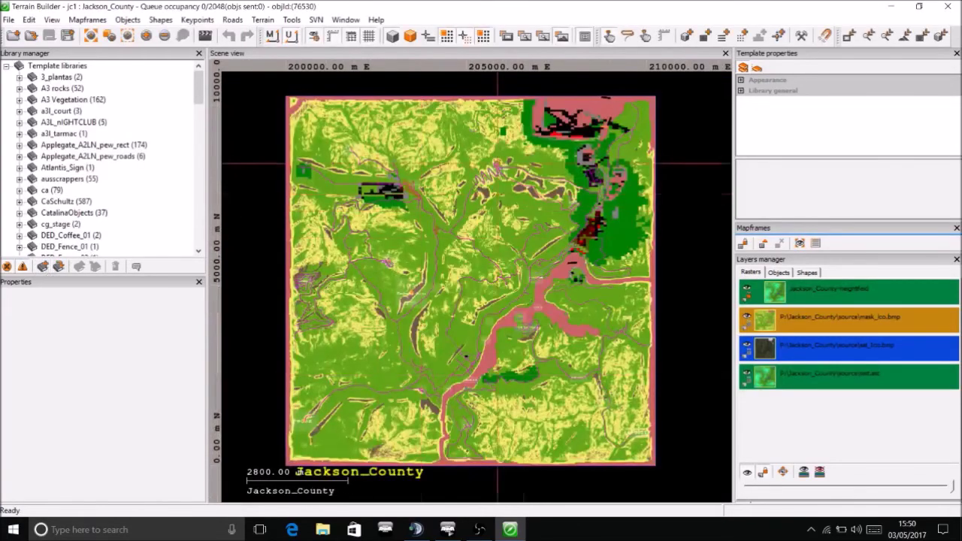
- Examine the town area in the terrain's northeast and the options for creating a new template library, without creating one
scroll(572, 152, up, 6)
middle_drag(589, 98, 560, 215)
scroll(560, 215, up, 1)
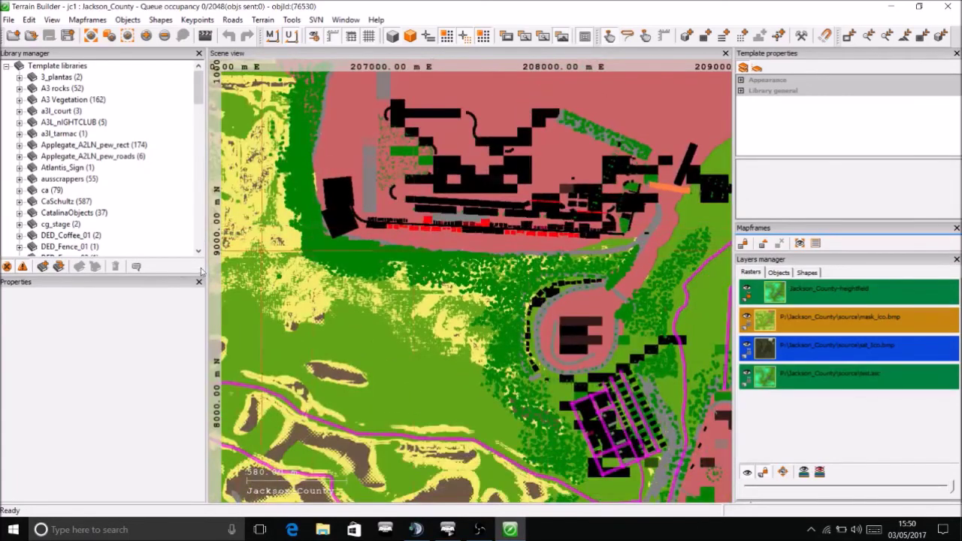
click(44, 267)
click(576, 324)
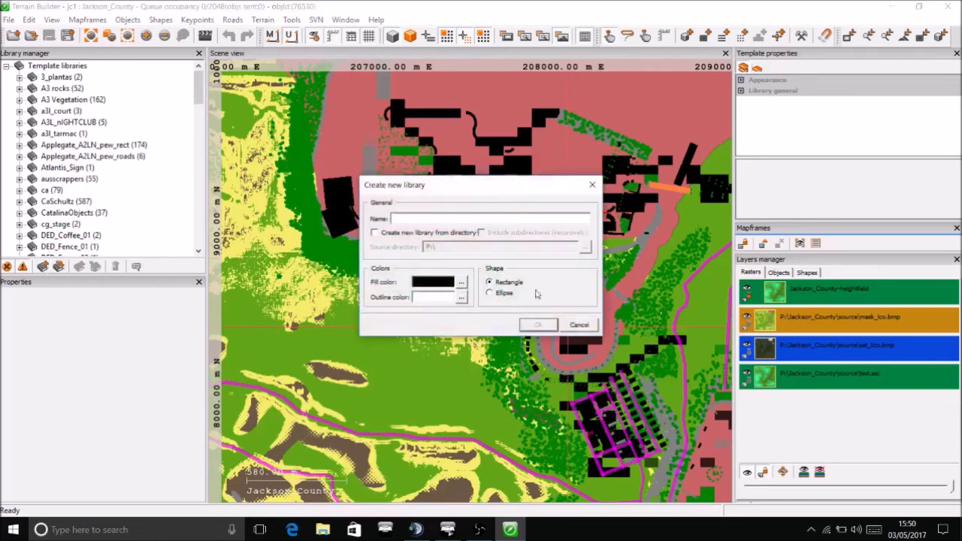
click(584, 325)
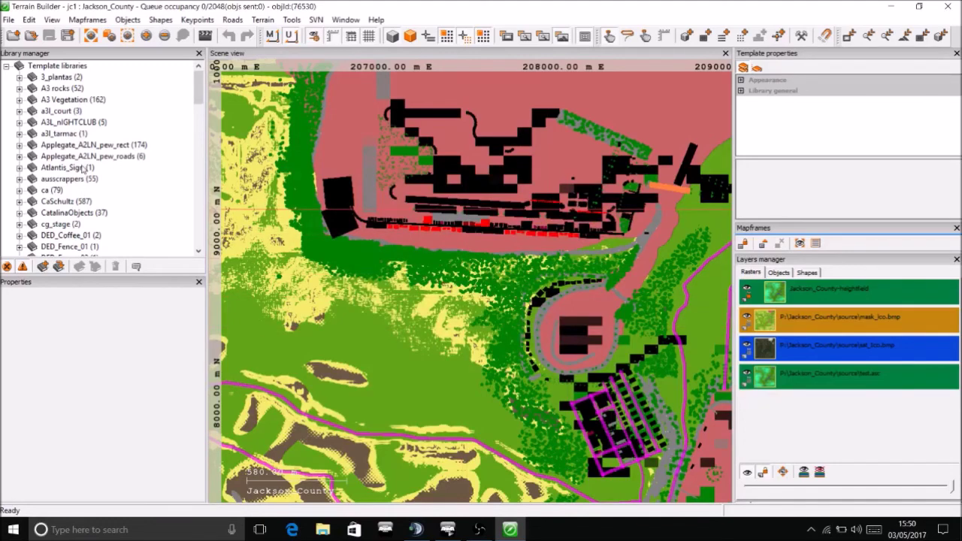
scroll(563, 172, up, 2)
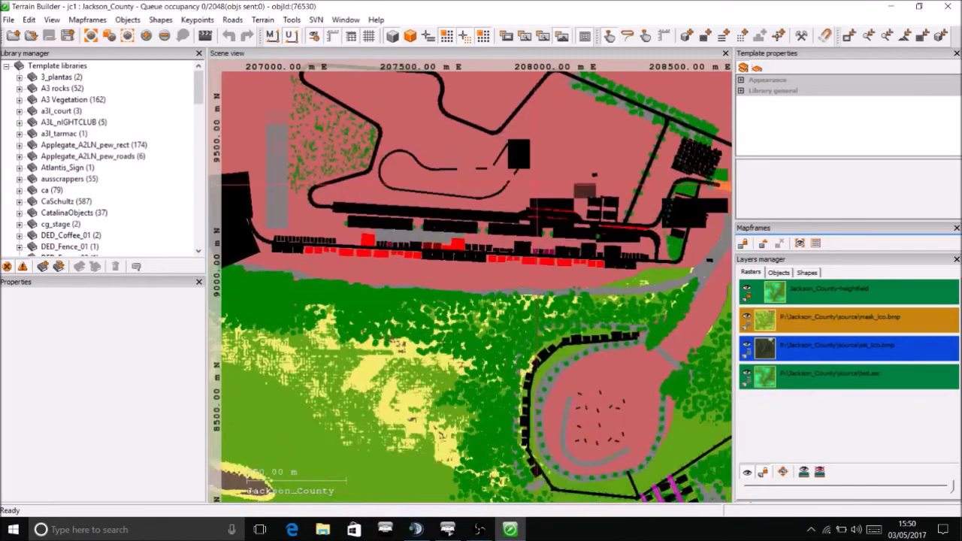
scroll(563, 180, up, 1)
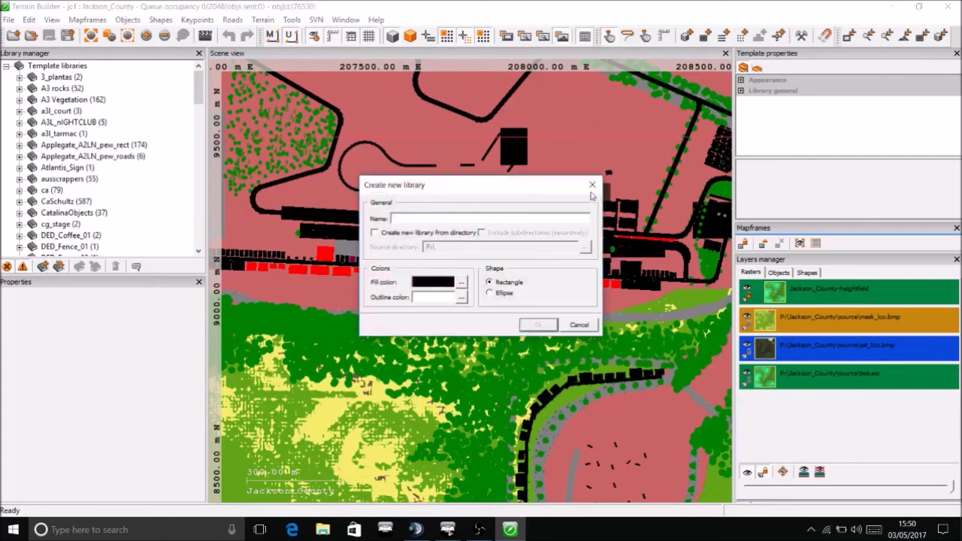
click(593, 185)
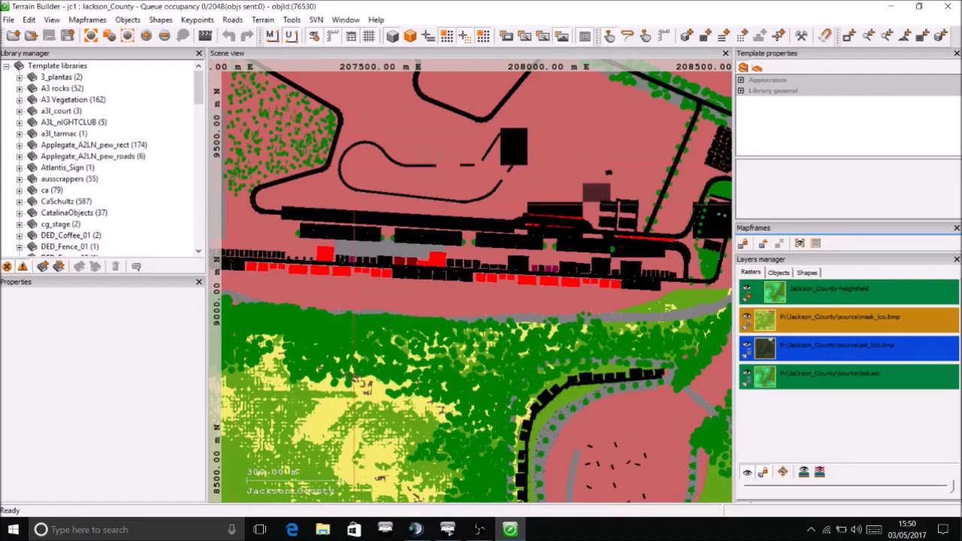
scroll(397, 206, down, 3)
scroll(397, 204, down, 2)
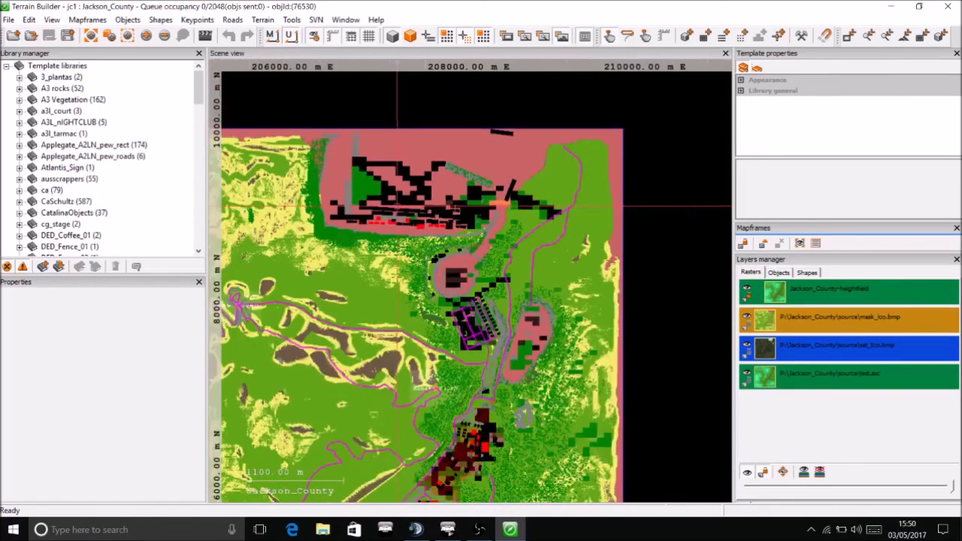
scroll(397, 204, up, 4)
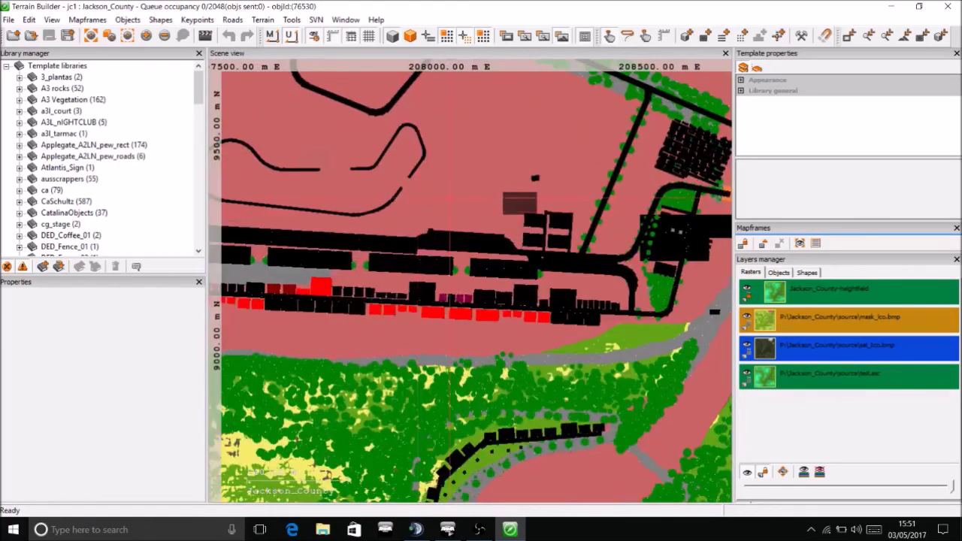